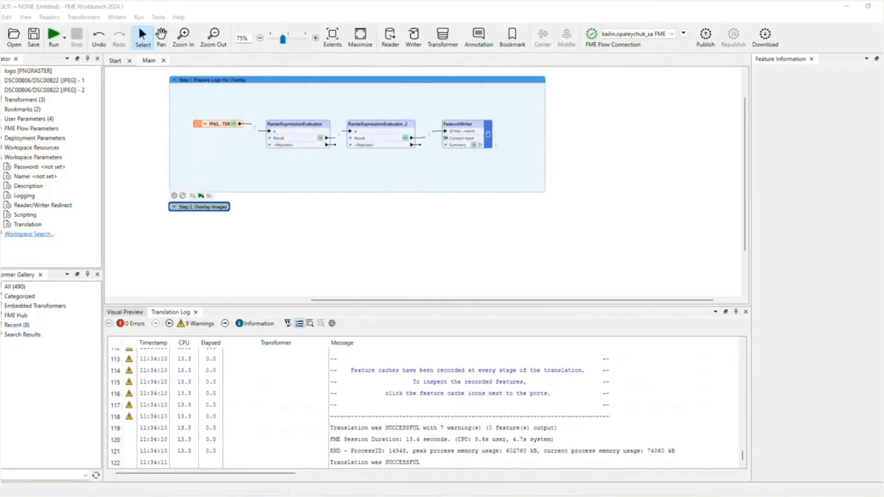
Expand the Step 2. Overlay Images bookmark and enlarge it on the canvas
{"action": "left_click", "coordinate": [175, 208]}
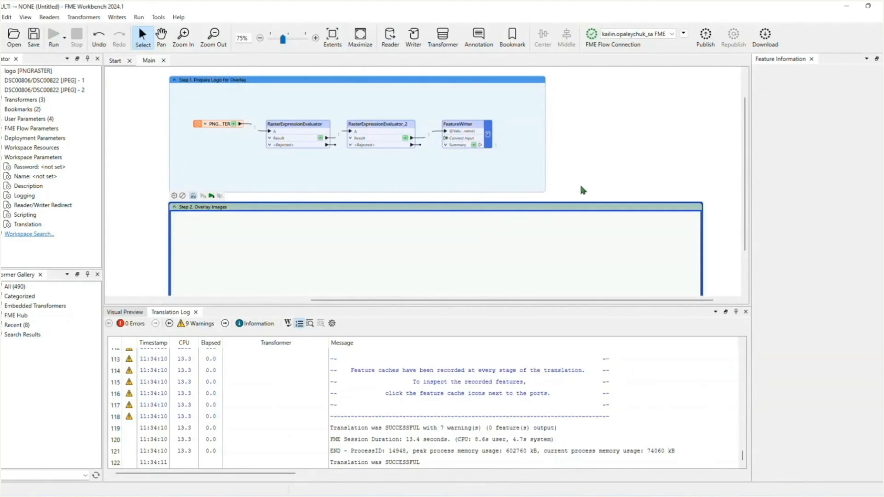
{"action": "scroll", "coordinate": [582, 179], "scroll_direction": "down", "scroll_amount": 2}
{"action": "left_click_drag", "start_coordinate": [628, 307], "coordinate": [604, 357]}
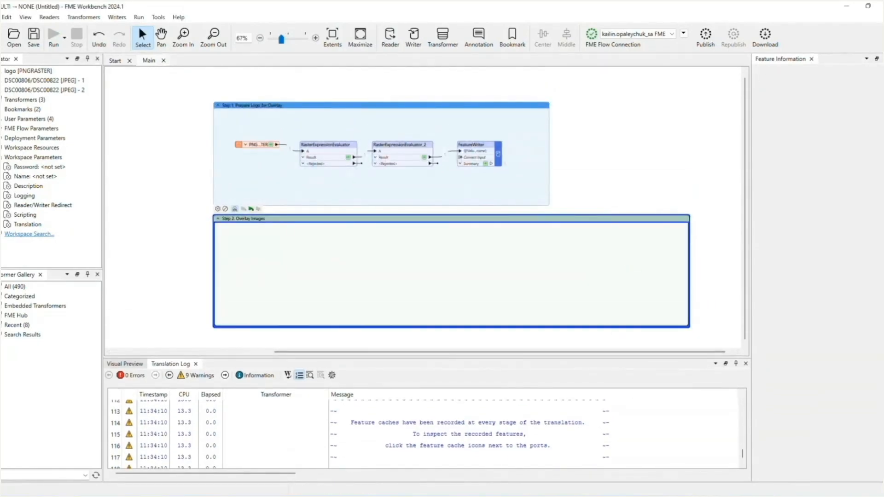
Add a JPEG reader for the marketing images as a single merged feature type and place it inside the Step 2 bookmark
{"action": "key", "text": "alt+Tab"}
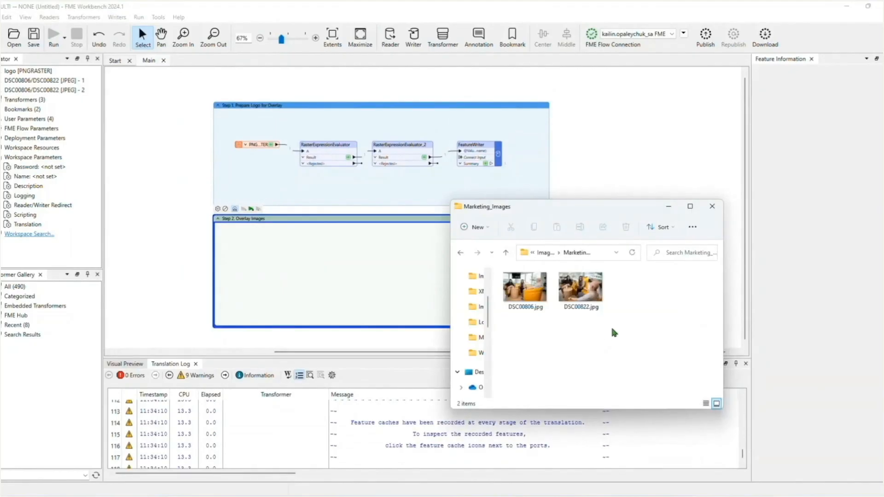
{"action": "left_click_drag", "start_coordinate": [627, 295], "coordinate": [138, 238]}
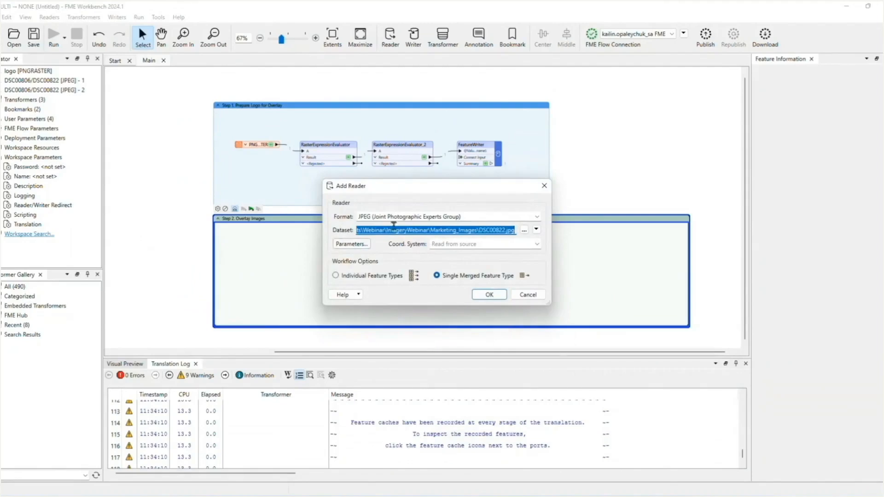
{"action": "left_click", "coordinate": [462, 215]}
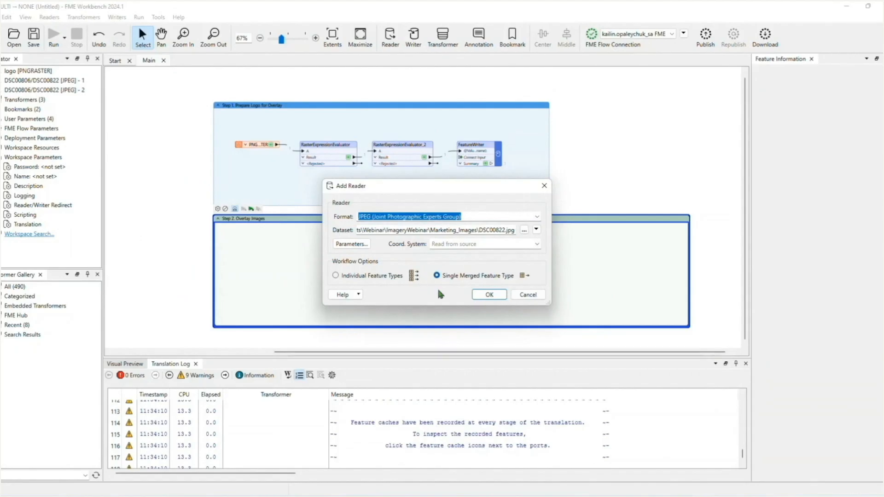
{"action": "left_click", "coordinate": [492, 295]}
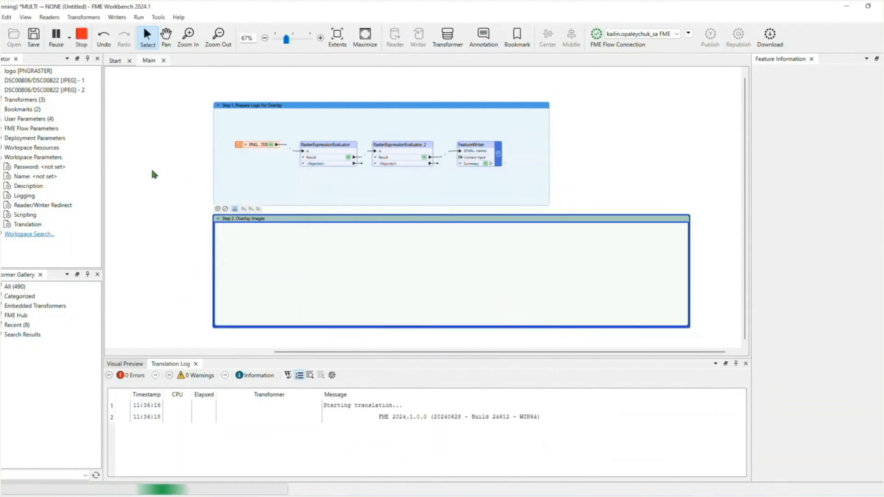
{"action": "left_click_drag", "start_coordinate": [152, 95], "coordinate": [322, 274]}
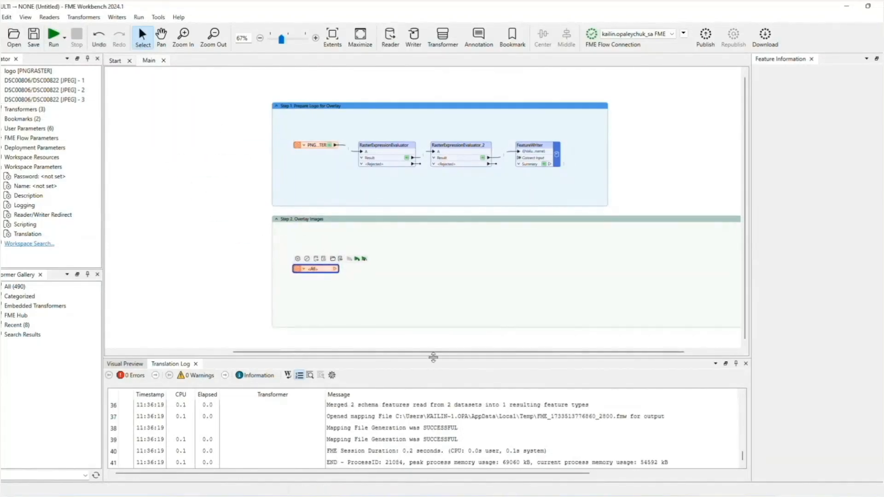
Add a 2DGridAccumulator transformer and connect the image reader's output to its input
{"action": "left_click", "coordinate": [421, 308]}
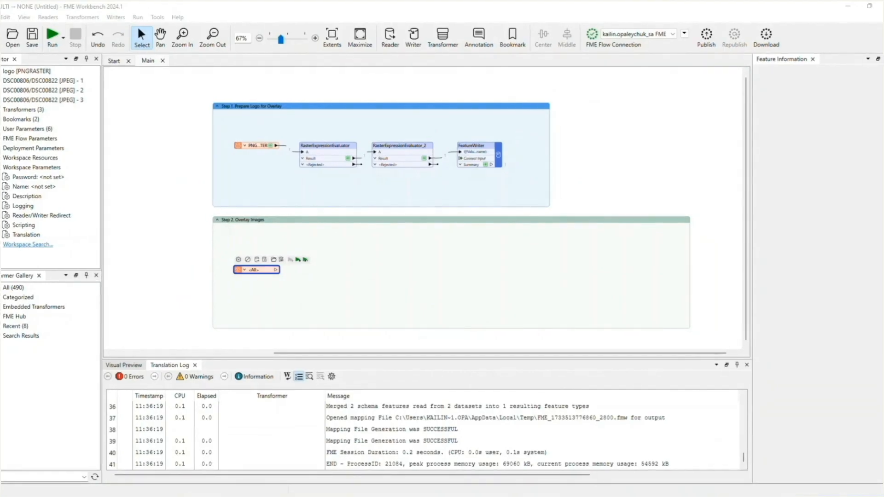
{"action": "left_click", "coordinate": [356, 301]}
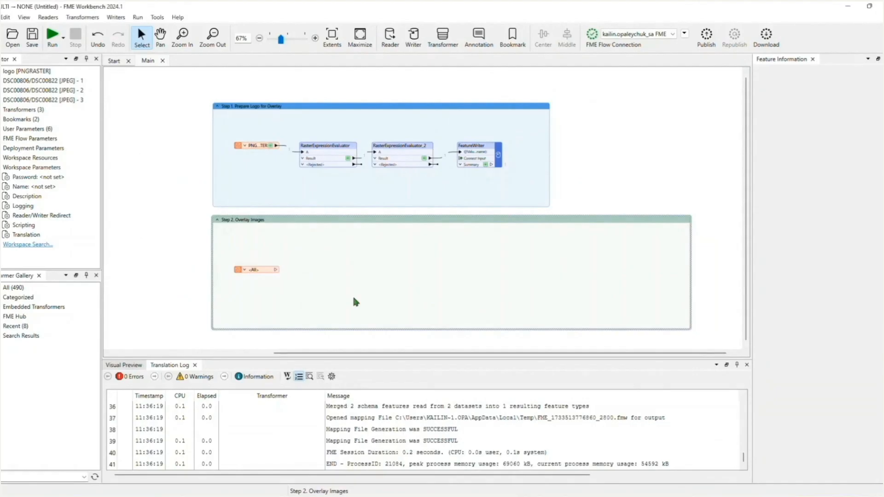
{"action": "type", "text": "2dgrid"}
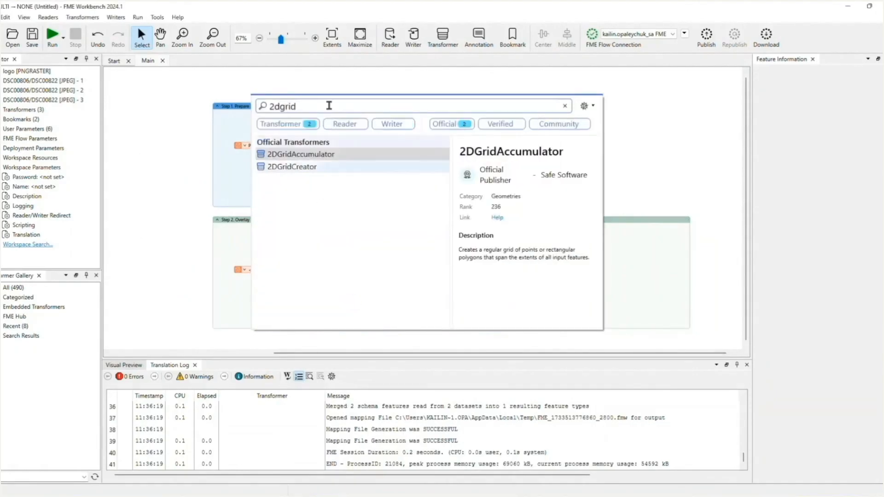
{"action": "double_click", "coordinate": [318, 154]}
{"action": "left_click_drag", "start_coordinate": [322, 159], "coordinate": [325, 275]}
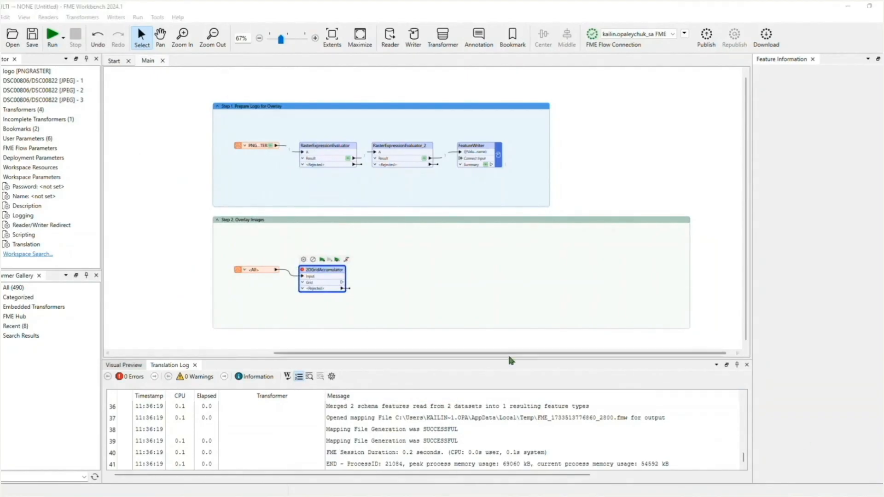
Open the 2DGridAccumulator parameters and enable group processing grouped by fme_basename
{"action": "left_click", "coordinate": [335, 273]}
{"action": "double_click", "coordinate": [335, 273]}
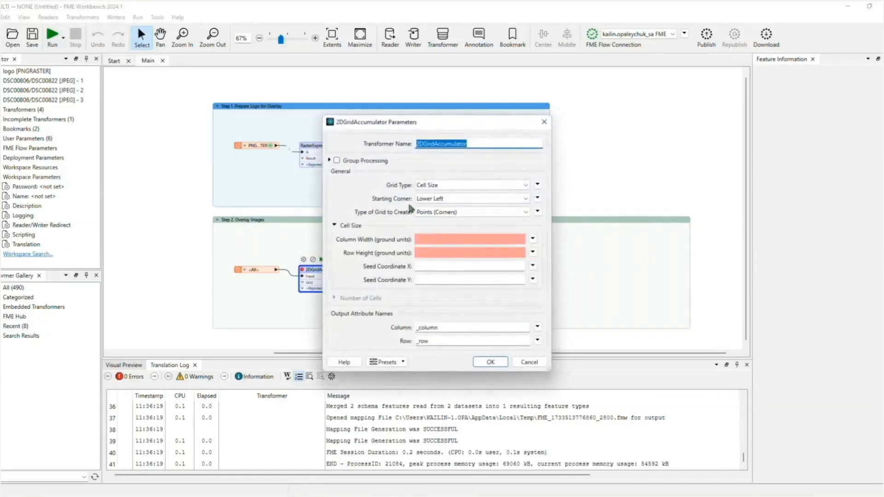
{"action": "left_click", "coordinate": [377, 162]}
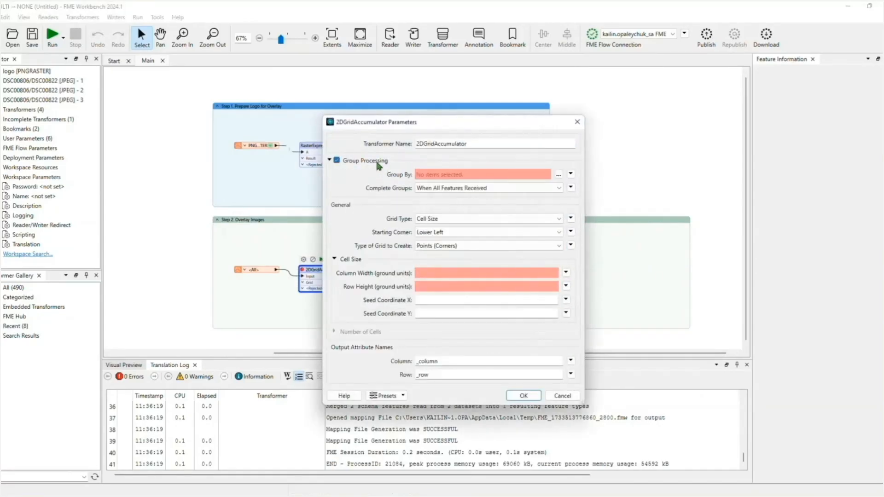
{"action": "left_click", "coordinate": [558, 174]}
{"action": "left_click", "coordinate": [389, 208]}
{"action": "left_click", "coordinate": [481, 317]}
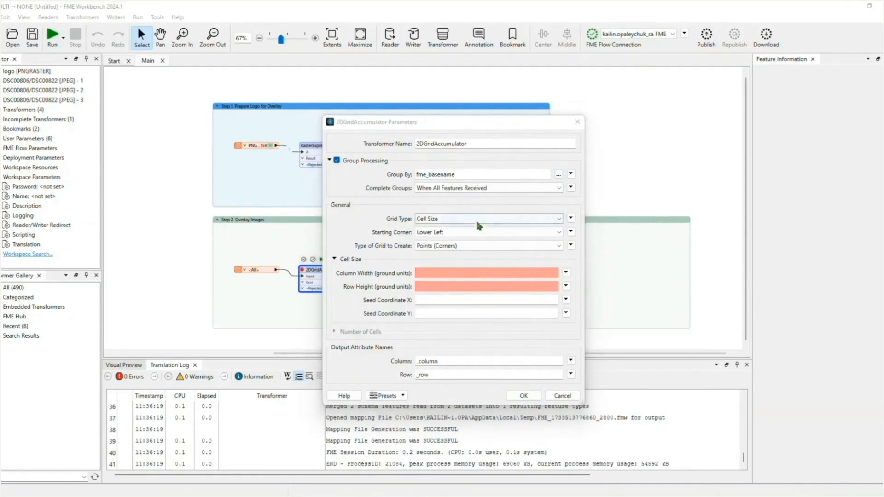
Set grid type to Number of Cells, grid to Points (Centers), with 3 horizontal and 3 vertical tiles, and apply
{"action": "left_click", "coordinate": [441, 218]}
{"action": "left_click", "coordinate": [447, 237]}
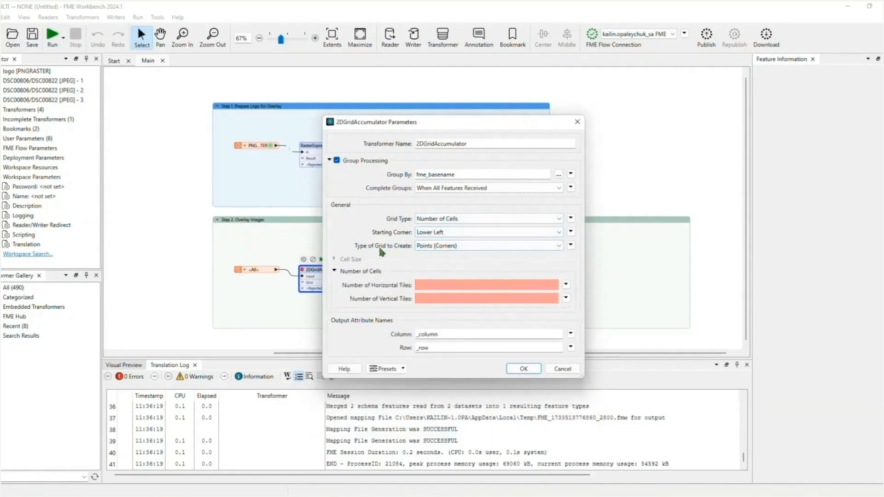
{"action": "left_click", "coordinate": [434, 246]}
{"action": "left_click", "coordinate": [436, 264]}
{"action": "type", "text": "3"}
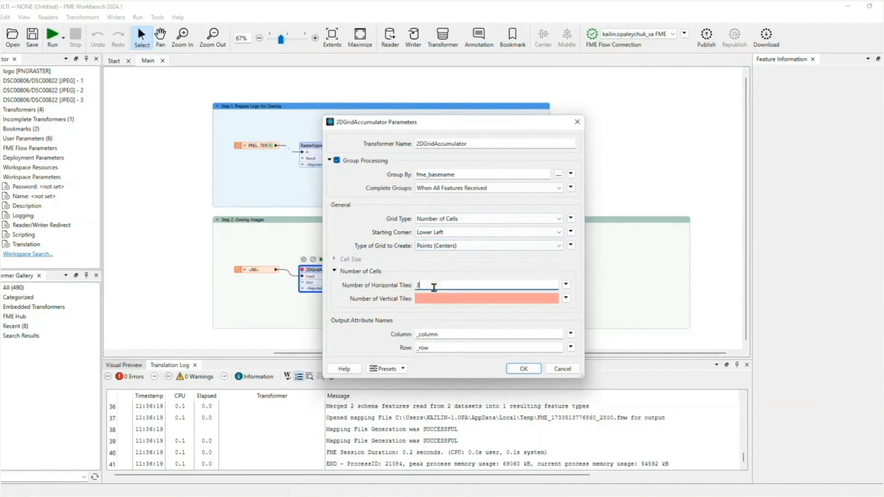
{"action": "left_click", "coordinate": [434, 298]}
{"action": "type", "text": "3"}
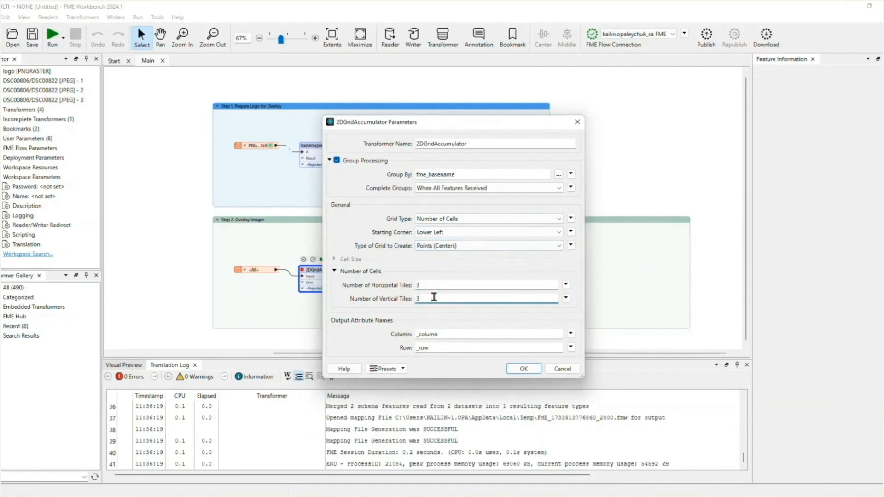
{"action": "left_click", "coordinate": [519, 369]}
{"action": "left_click_drag", "start_coordinate": [329, 273], "coordinate": [334, 269]}
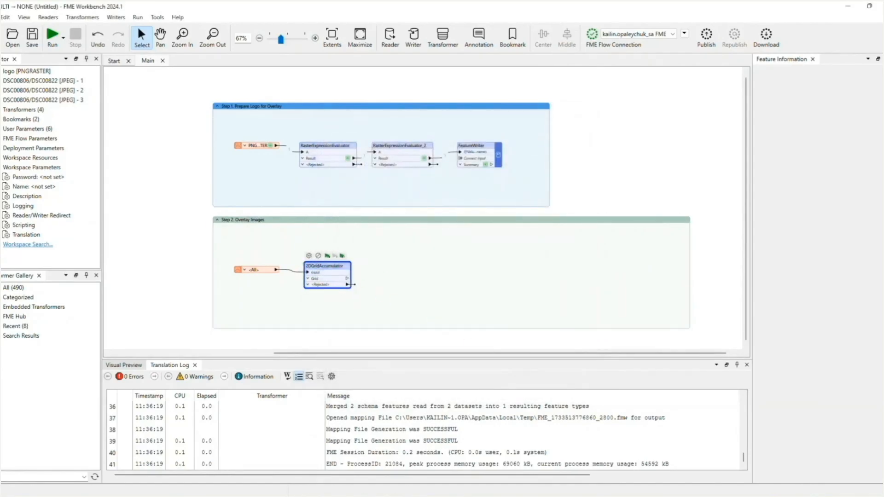
Search for and add a MapnikRasterizer transformer to the Step 2 bookmark
{"action": "left_click", "coordinate": [401, 291]}
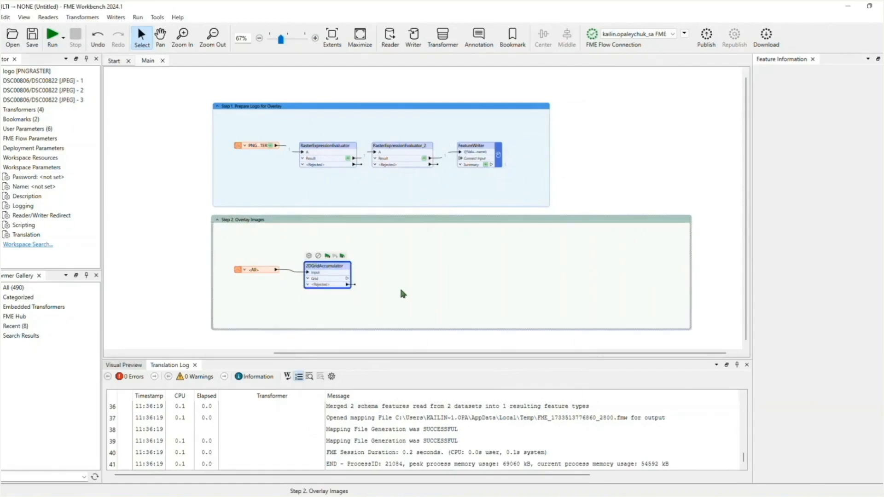
{"action": "type", "text": "mpan"}
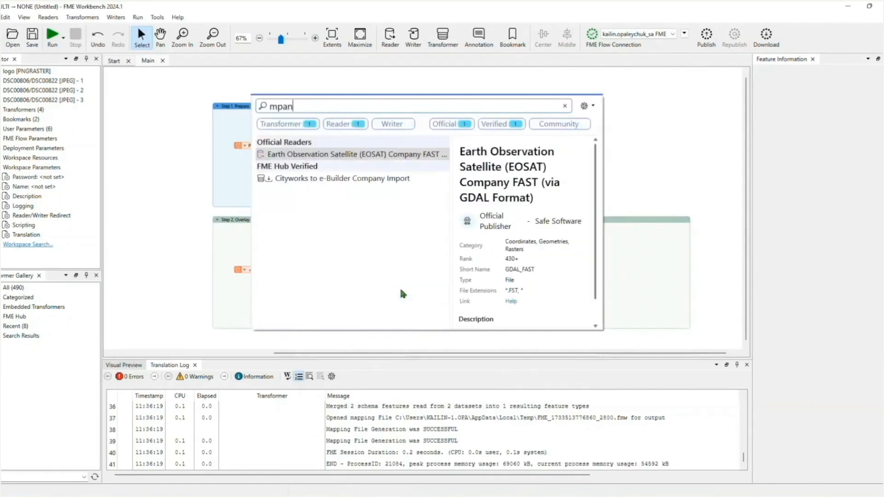
{"action": "key", "text": "BackSpace"}
{"action": "key", "text": "BackSpace"}
{"action": "key", "text": "BackSpace"}
{"action": "type", "text": "apnik"}
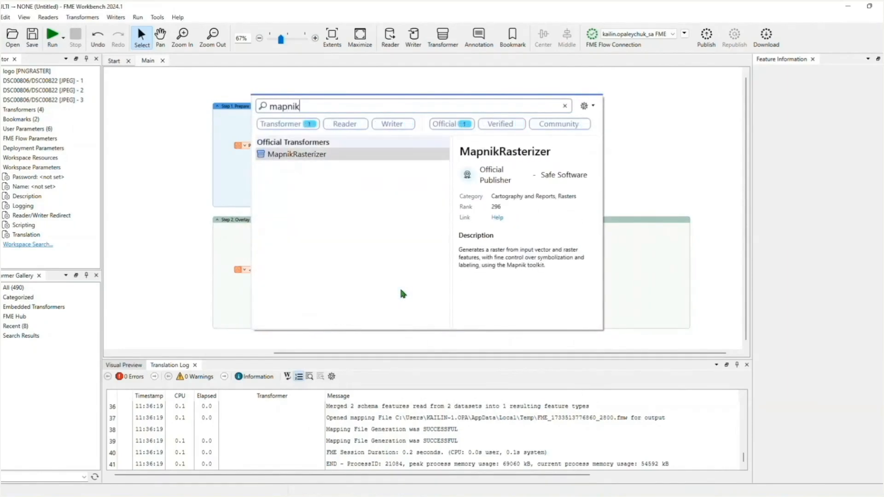
{"action": "left_click", "coordinate": [306, 159]}
{"action": "left_click_drag", "start_coordinate": [322, 154], "coordinate": [402, 281]}
Connect the image features and the grid output to the MapnikRasterizer and tidy the transformer layout
{"action": "left_click_drag", "start_coordinate": [276, 270], "coordinate": [313, 302]}
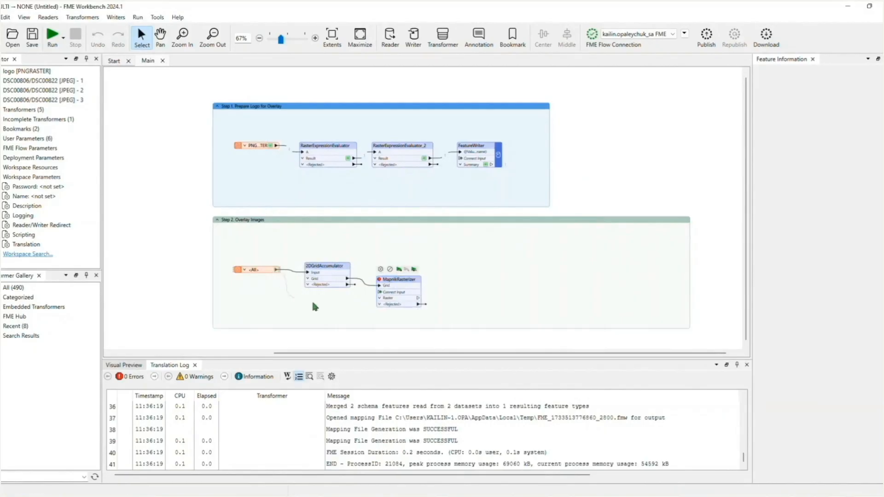
{"action": "left_click_drag", "start_coordinate": [378, 293], "coordinate": [379, 293]}
{"action": "left_click_drag", "start_coordinate": [329, 268], "coordinate": [332, 246]}
{"action": "left_click_drag", "start_coordinate": [406, 288], "coordinate": [406, 272]}
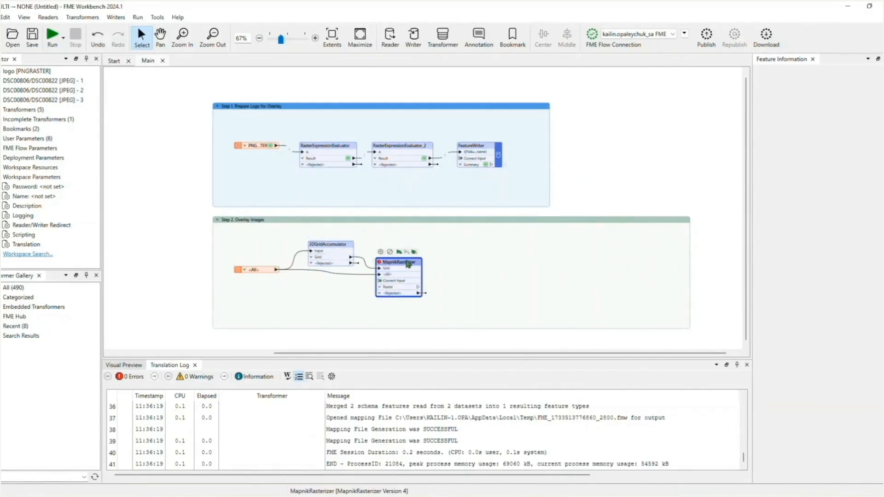
Open the MapnikRasterizer parameters and enable group processing grouped by fme_basename
{"action": "double_click", "coordinate": [408, 265]}
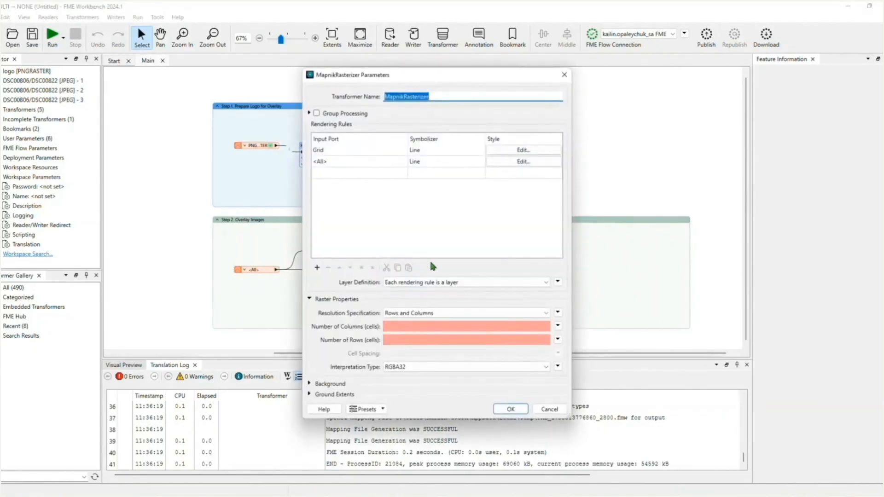
{"action": "left_click", "coordinate": [317, 113]}
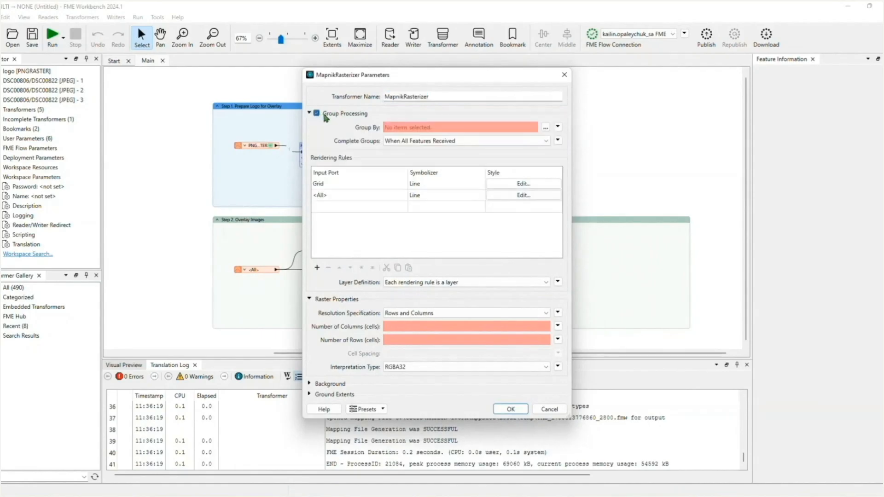
{"action": "left_click", "coordinate": [545, 127]}
{"action": "left_click", "coordinate": [402, 210]}
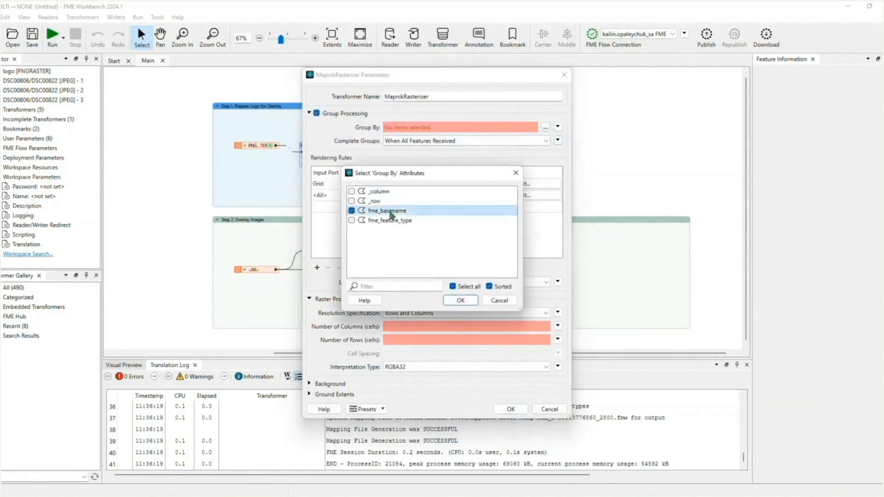
{"action": "left_click", "coordinate": [461, 300]}
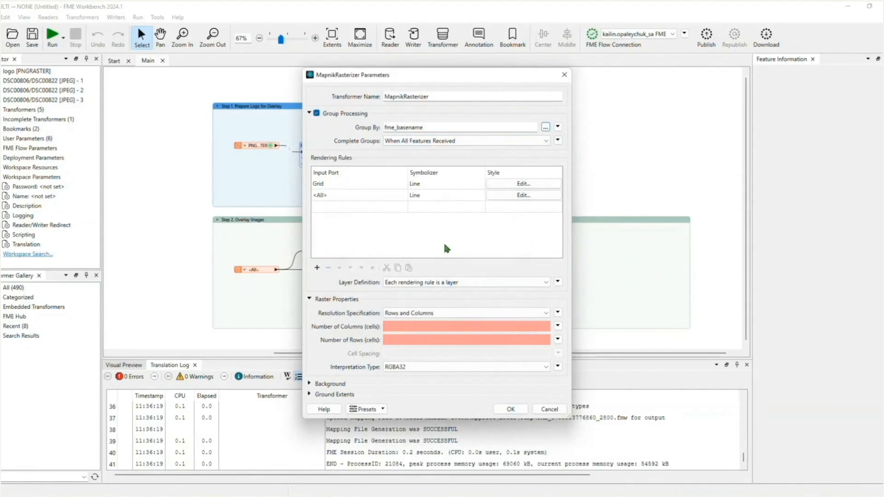
Set the raster resolution specification to Cell Spacing with a cell spacing of 1
{"action": "left_click", "coordinate": [405, 314]}
{"action": "left_click", "coordinate": [405, 314]}
{"action": "left_click", "coordinate": [406, 315]}
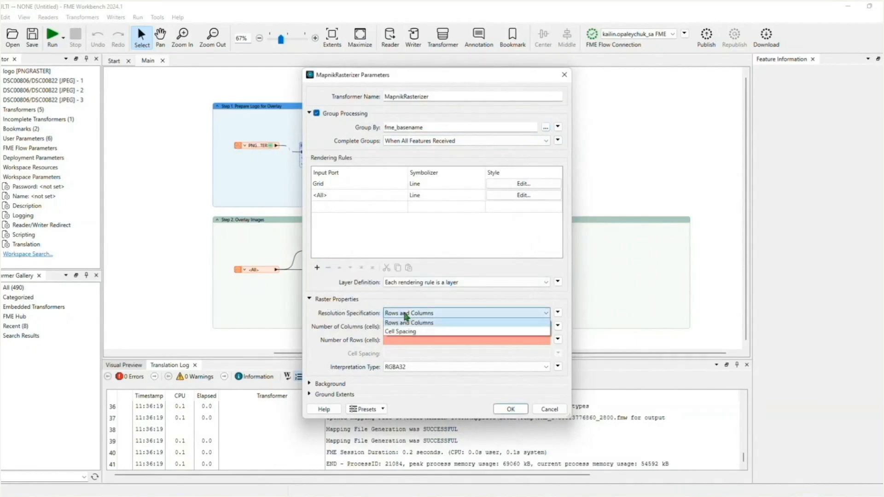
{"action": "left_click", "coordinate": [405, 331]}
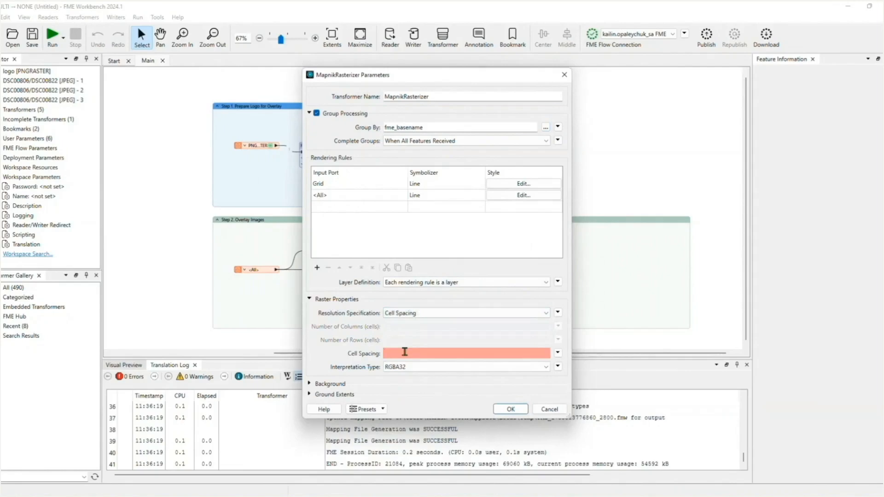
{"action": "left_click", "coordinate": [405, 353]}
{"action": "type", "text": "1"}
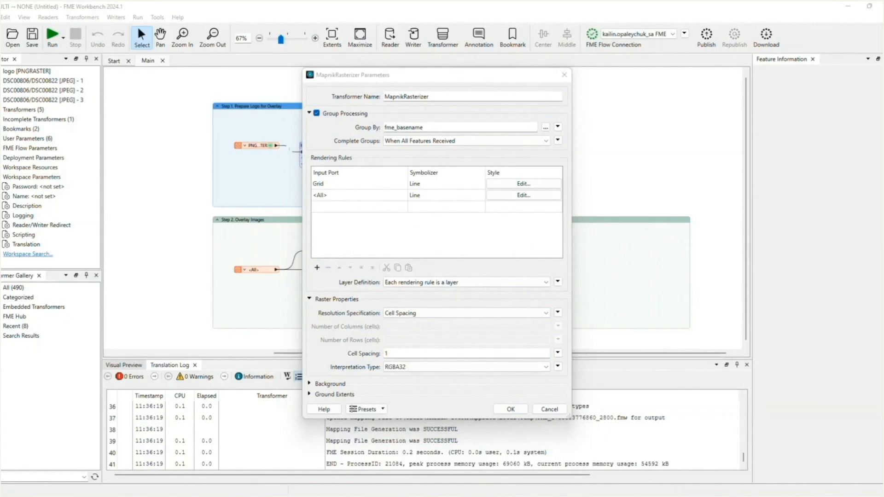
Move the <All> rendering rule above the Grid rule
{"action": "left_click", "coordinate": [366, 194]}
{"action": "left_click", "coordinate": [367, 197]}
{"action": "left_click", "coordinate": [338, 268]}
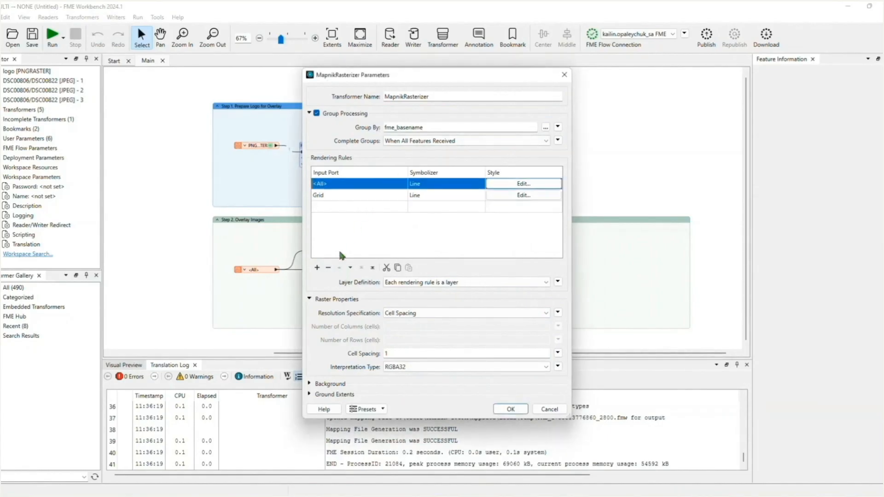
{"action": "double_click", "coordinate": [326, 195]}
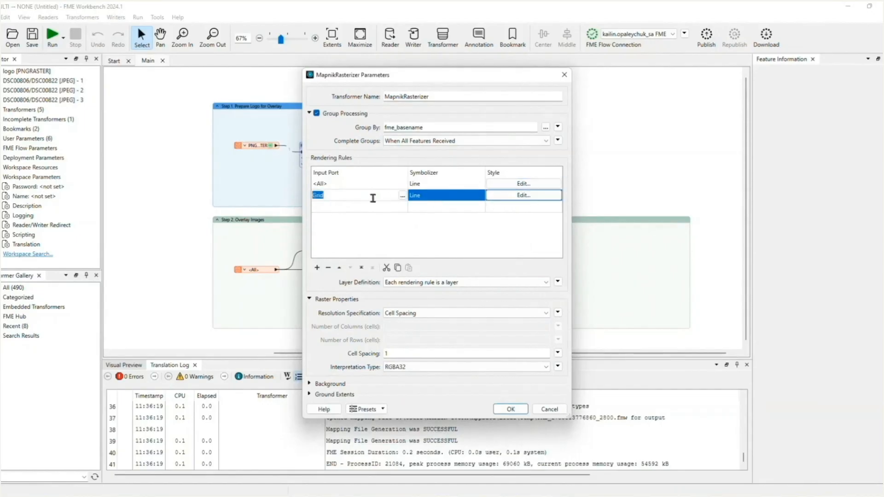
{"action": "mouse_move", "coordinate": [534, 200]}
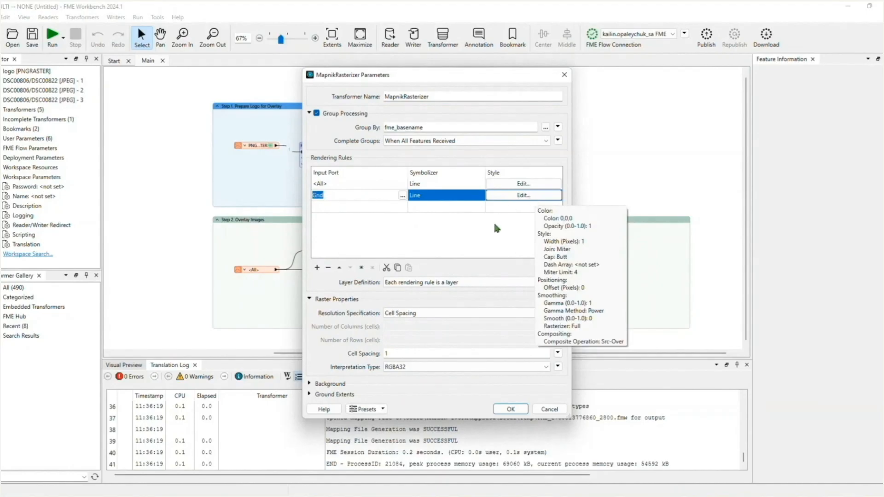
Set the <All> rule's symbolizer to Raster and the Grid rule's symbolizer to Point
{"action": "left_click", "coordinate": [455, 184]}
{"action": "left_click", "coordinate": [455, 183]}
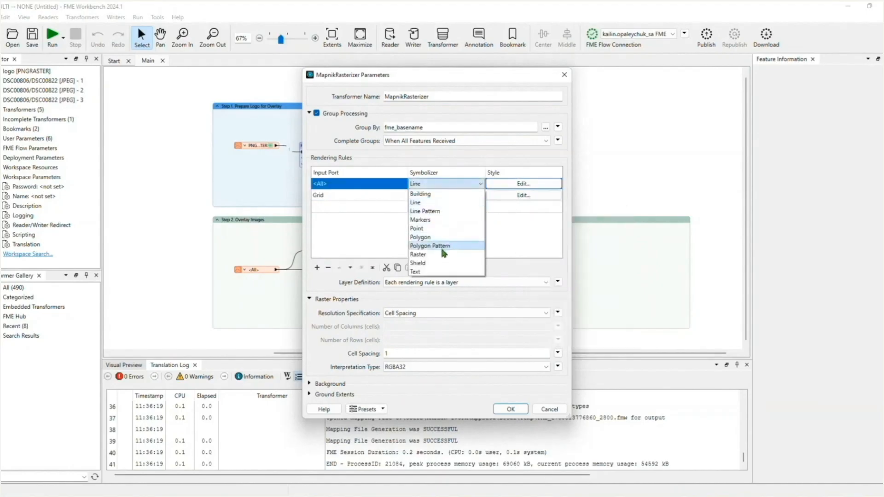
{"action": "left_click", "coordinate": [423, 254]}
{"action": "left_click", "coordinate": [426, 194]}
{"action": "left_click", "coordinate": [425, 199]}
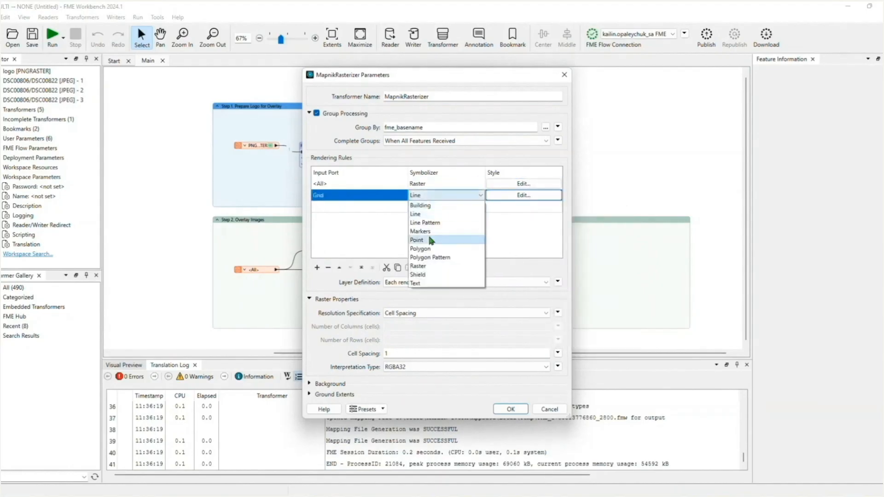
{"action": "left_click", "coordinate": [424, 238]}
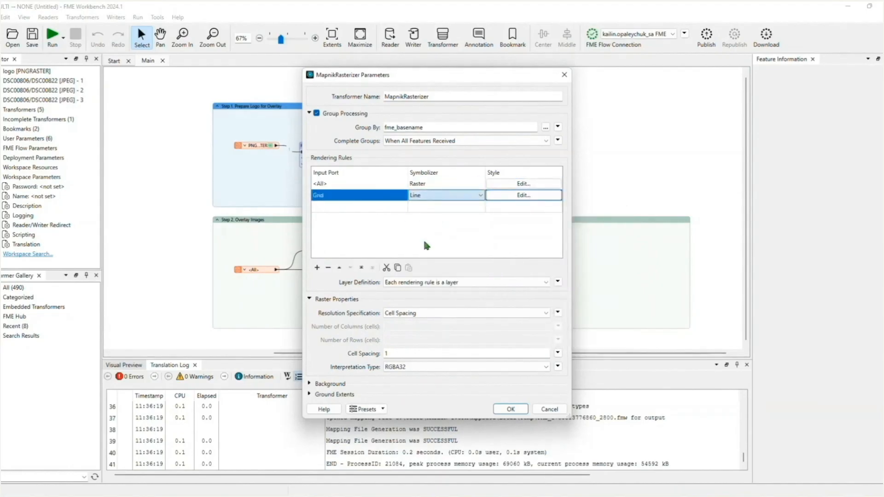
Edit the Grid rule's point style, setting symbol type to Image and the image file to the Logo\logo.png path
{"action": "left_click", "coordinate": [504, 197]}
{"action": "left_click_drag", "start_coordinate": [494, 187], "coordinate": [636, 193]}
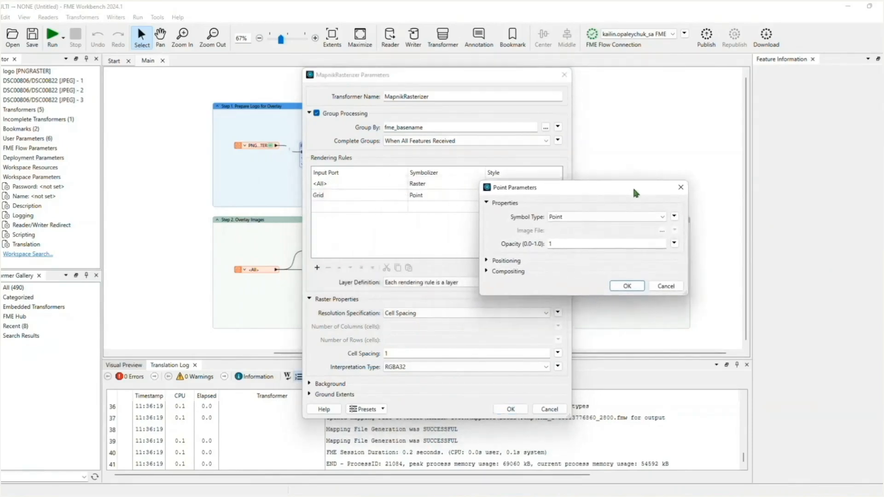
{"action": "left_click", "coordinate": [561, 218]}
{"action": "left_click", "coordinate": [558, 230]}
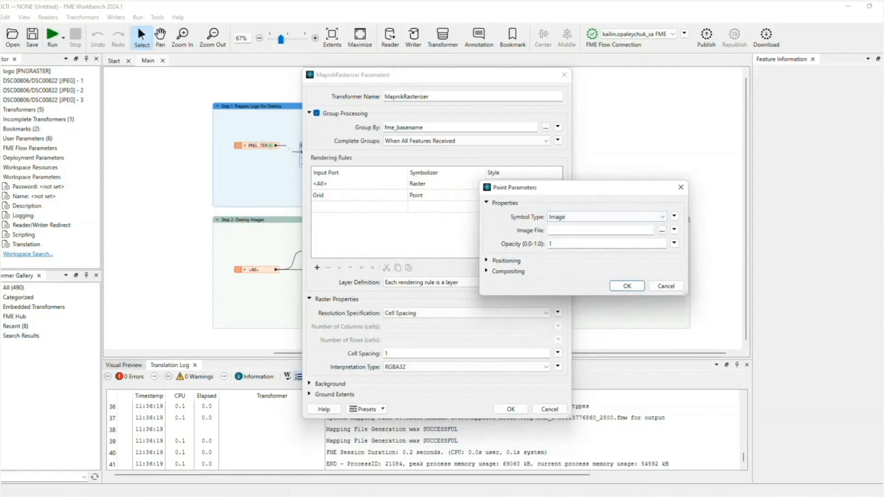
{"action": "left_click", "coordinate": [662, 230]}
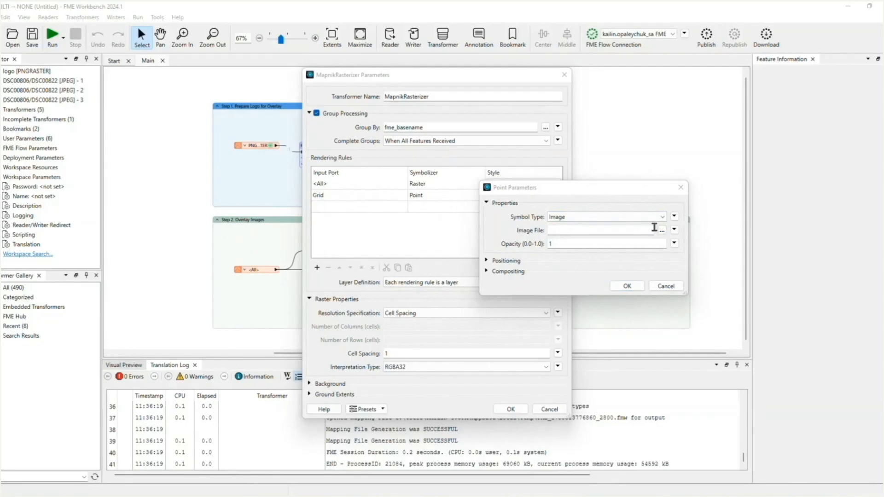
{"action": "left_click", "coordinate": [610, 231]}
{"action": "key", "text": "ctrl+v"}
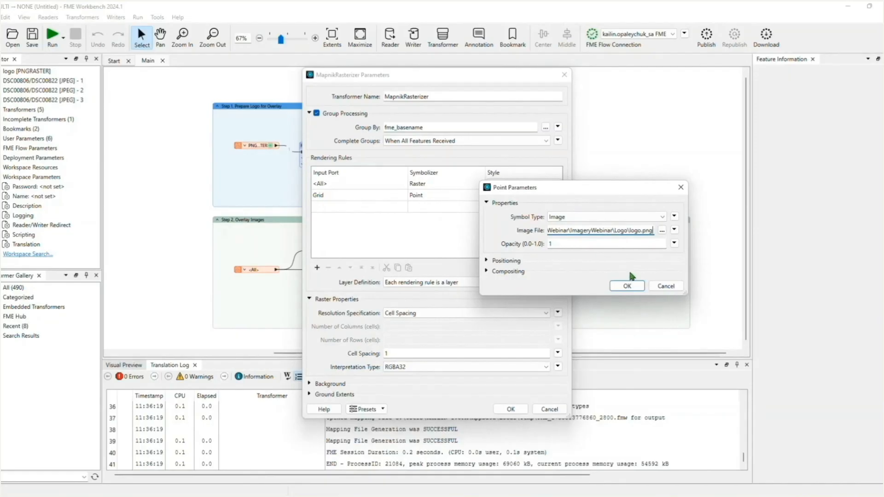
{"action": "left_click", "coordinate": [674, 230]}
{"action": "mouse_move", "coordinate": [689, 249]}
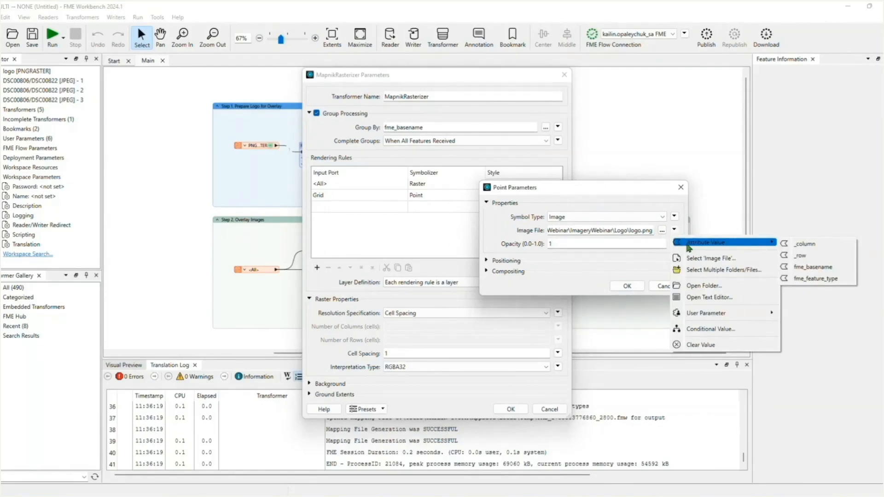
{"action": "left_click", "coordinate": [642, 232]}
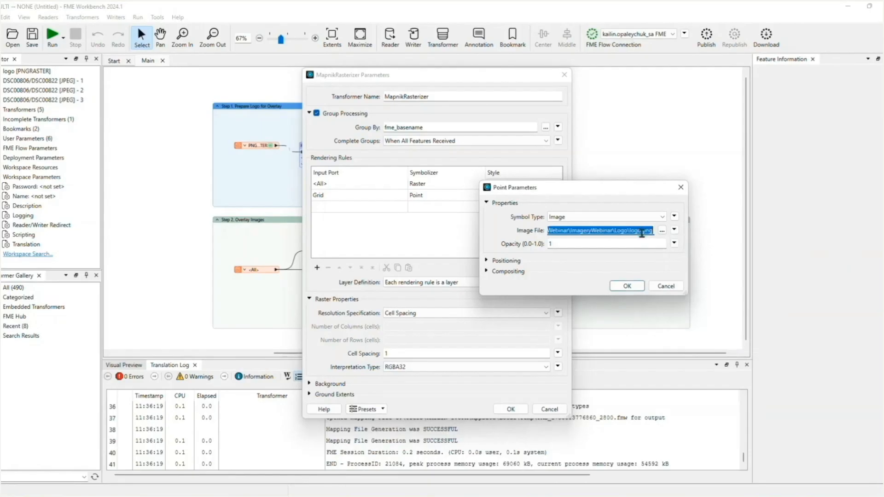
Set the point positioning transform to rotate(-45) and confirm both parameter dialogs
{"action": "left_click", "coordinate": [520, 262]}
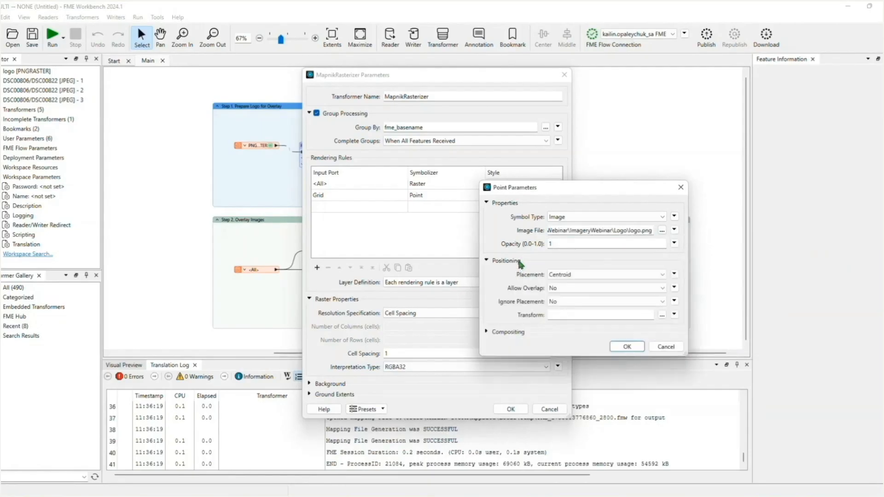
{"action": "left_click", "coordinate": [572, 314]}
{"action": "type", "text": "rotate(-45)"}
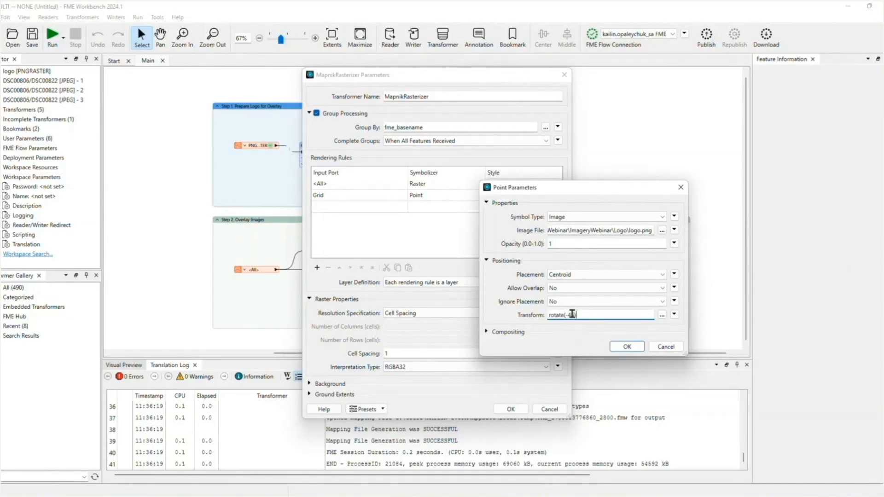
{"action": "left_click", "coordinate": [627, 348]}
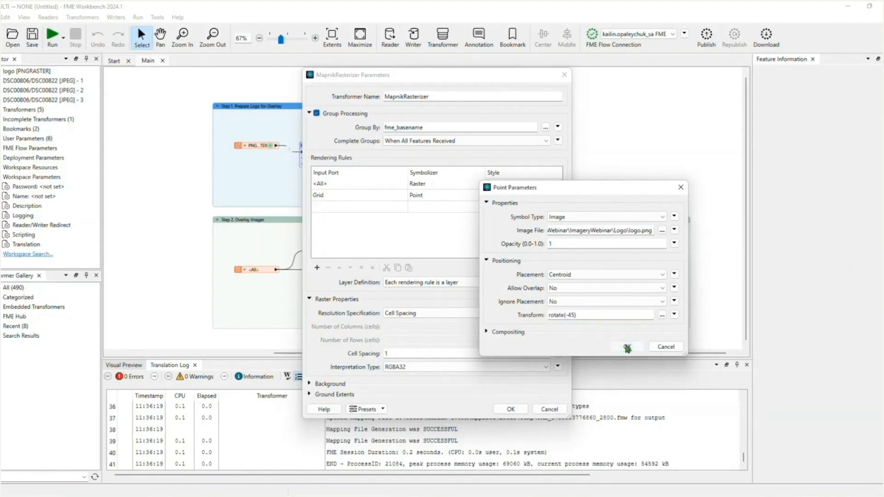
{"action": "left_click", "coordinate": [510, 409]}
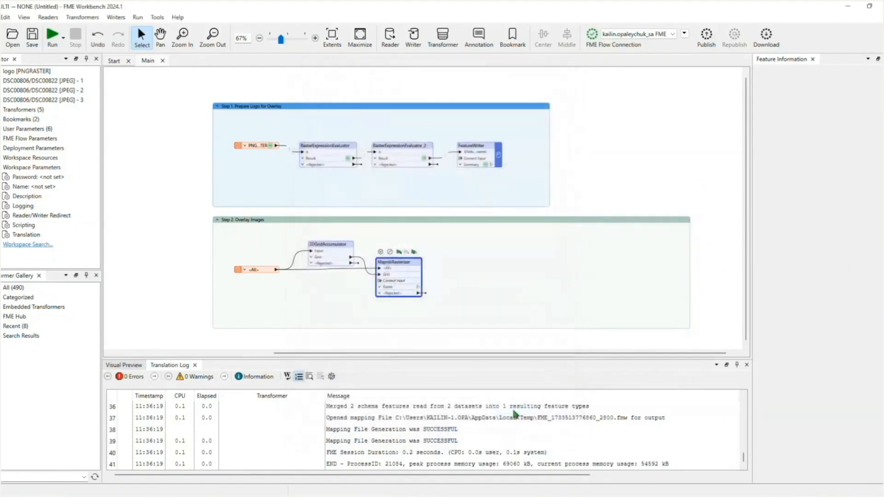
Run the workspace and inspect the rasterized output image in the preview
{"action": "left_click_drag", "start_coordinate": [508, 358], "coordinate": [492, 323]}
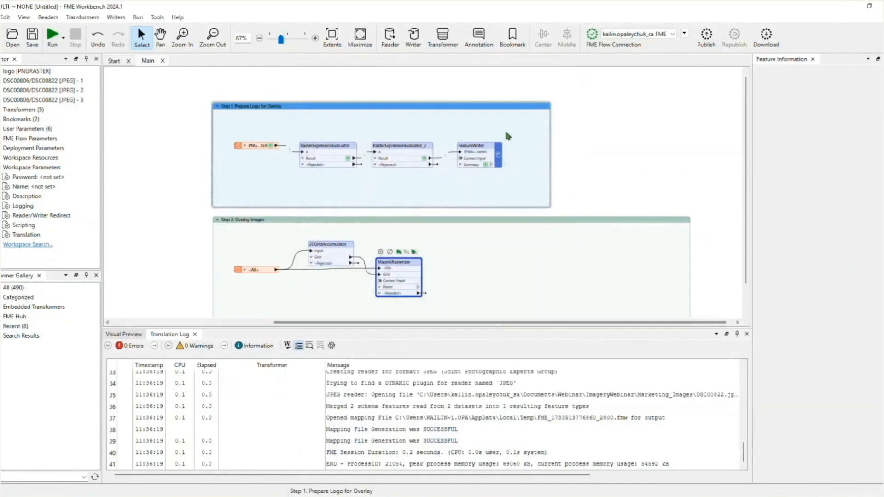
{"action": "scroll", "coordinate": [504, 128], "scroll_direction": "down", "scroll_amount": 2}
{"action": "key", "text": "ctrl+r"}
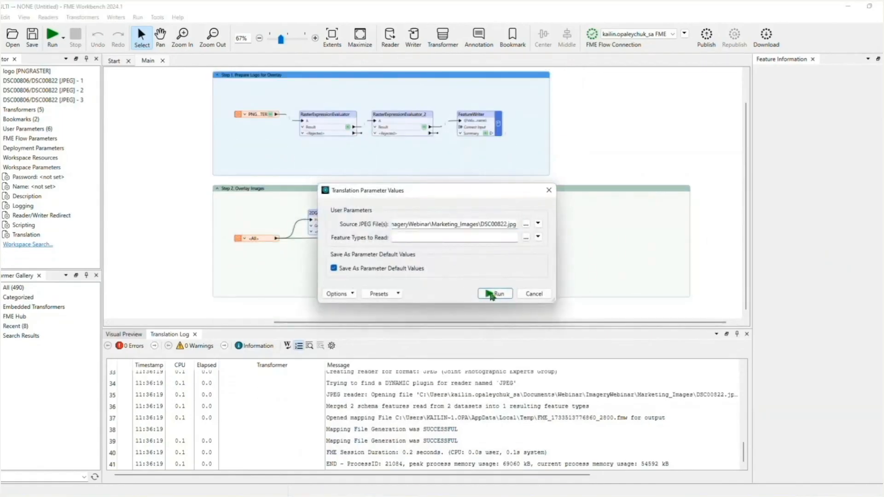
{"action": "left_click", "coordinate": [492, 295]}
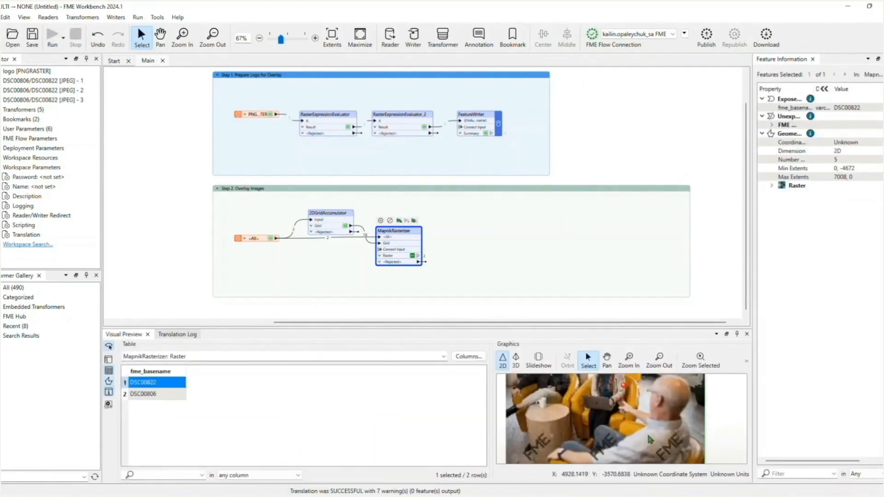
{"action": "left_click_drag", "start_coordinate": [651, 328], "coordinate": [650, 231]}
{"action": "scroll", "coordinate": [663, 364], "scroll_direction": "up", "scroll_amount": 3}
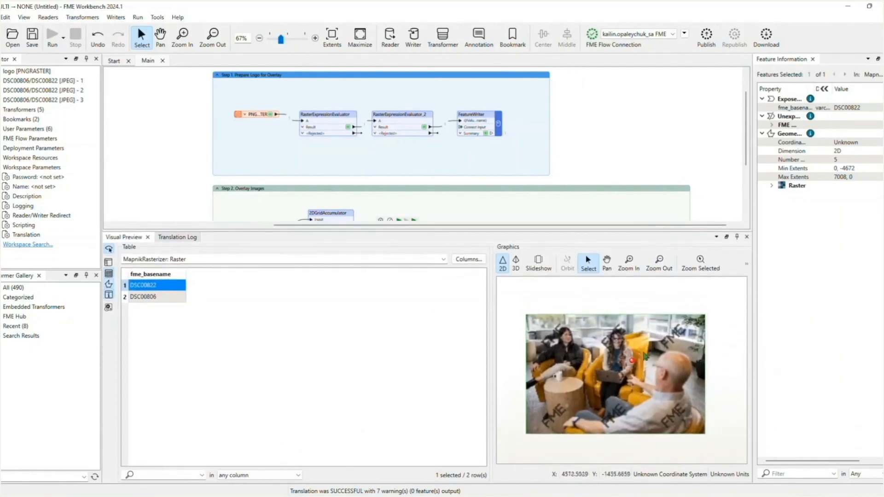
{"action": "scroll", "coordinate": [652, 379], "scroll_direction": "up", "scroll_amount": 3}
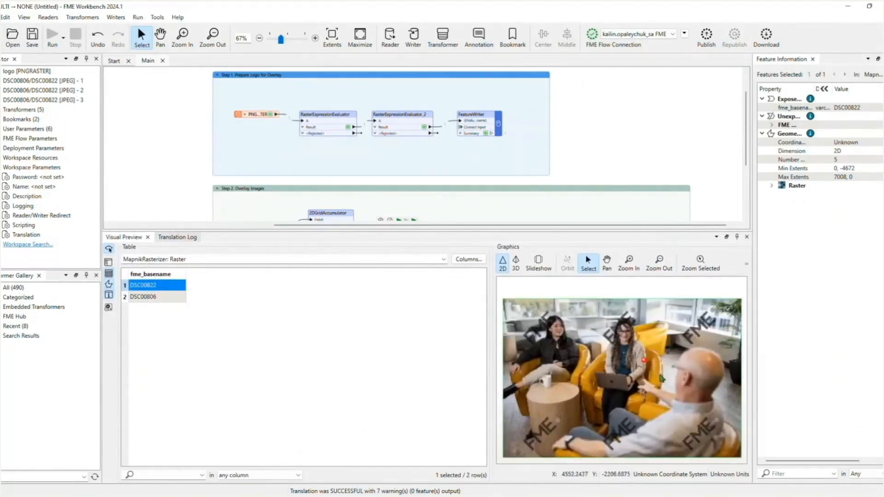
{"action": "scroll", "coordinate": [711, 429], "scroll_direction": "down", "scroll_amount": 2}
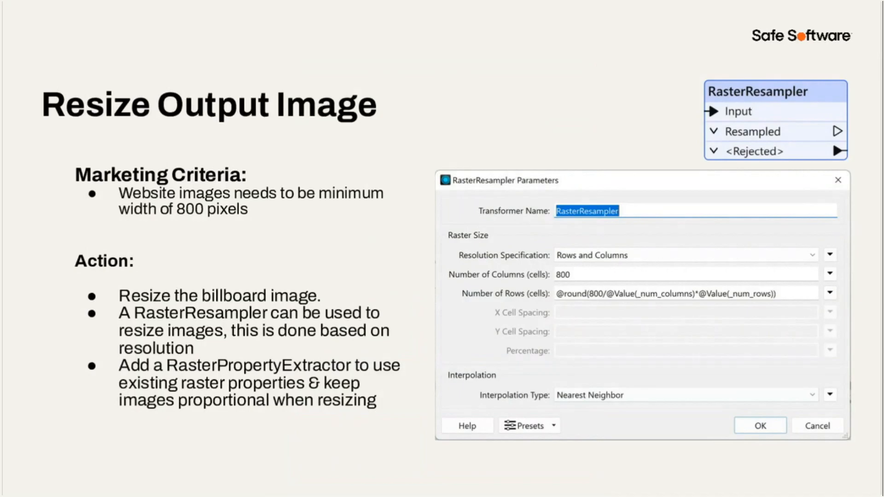
{"action": "key", "text": "Right"}
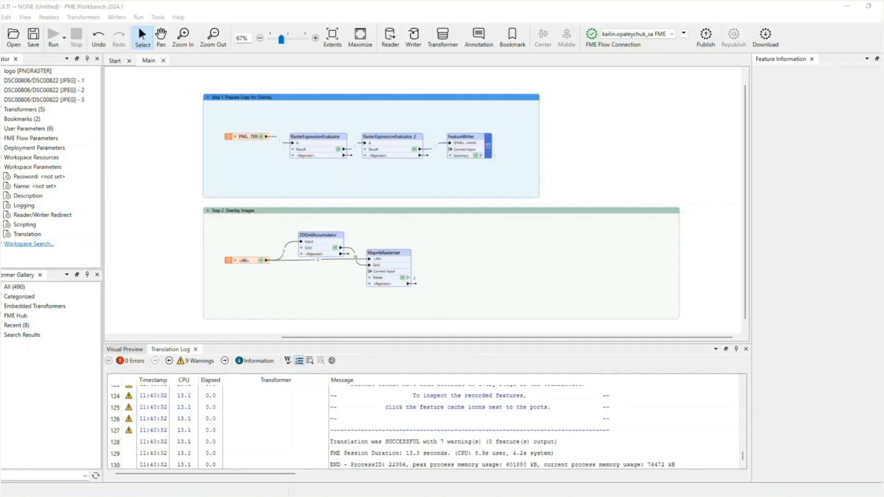
Add a RasterPropertyExtractor and connect it to the MapnikRasterizer's Raster output
{"action": "left_click", "coordinate": [499, 270]}
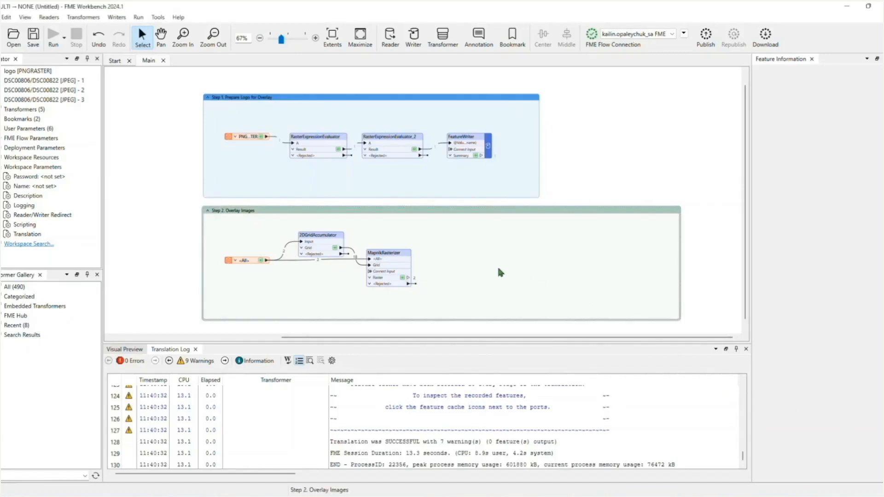
{"action": "type", "text": "rater"}
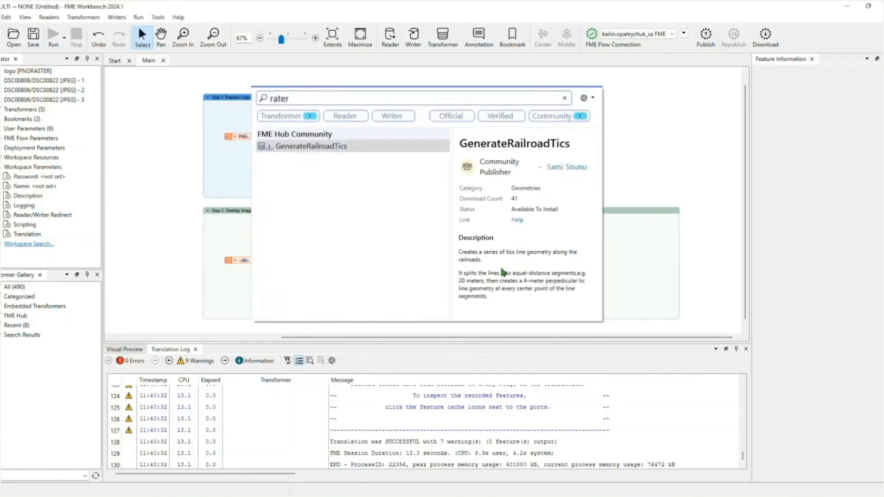
{"action": "key", "text": "BackSpace"}
{"action": "key", "text": "BackSpace"}
{"action": "type", "text": "sterpro"}
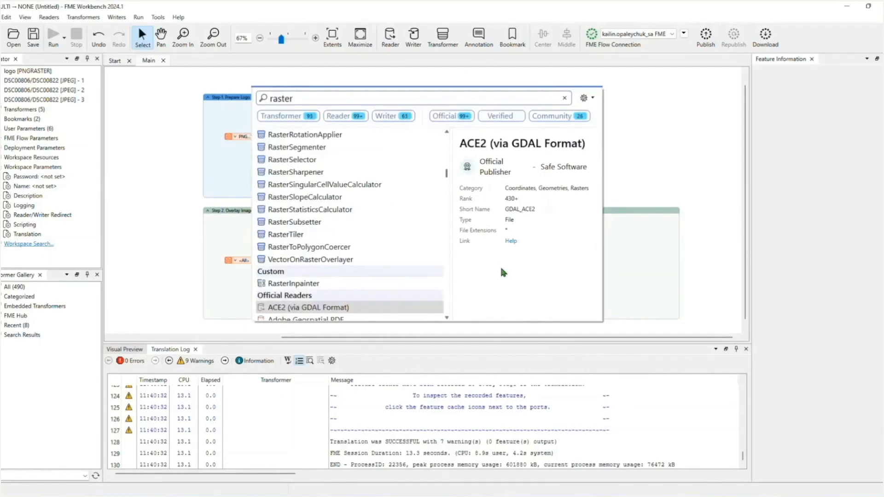
{"action": "double_click", "coordinate": [347, 143]}
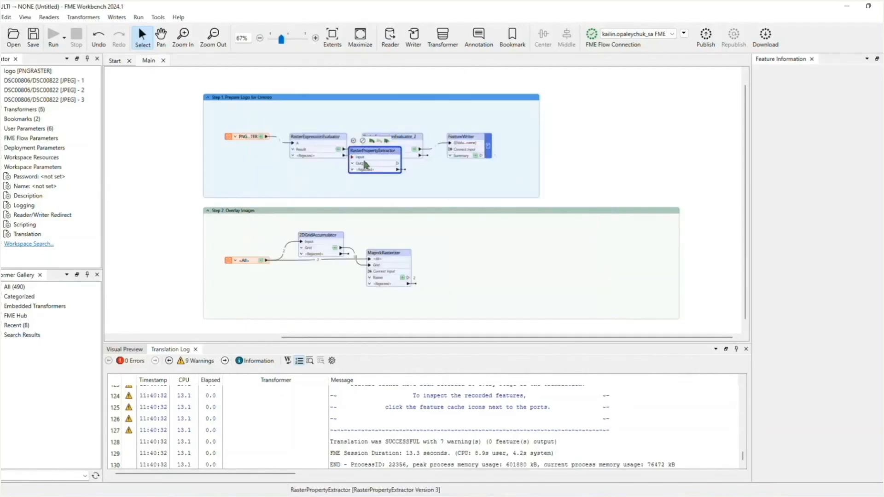
{"action": "left_click", "coordinate": [440, 279]}
{"action": "left_click_drag", "start_coordinate": [440, 280], "coordinate": [456, 265]}
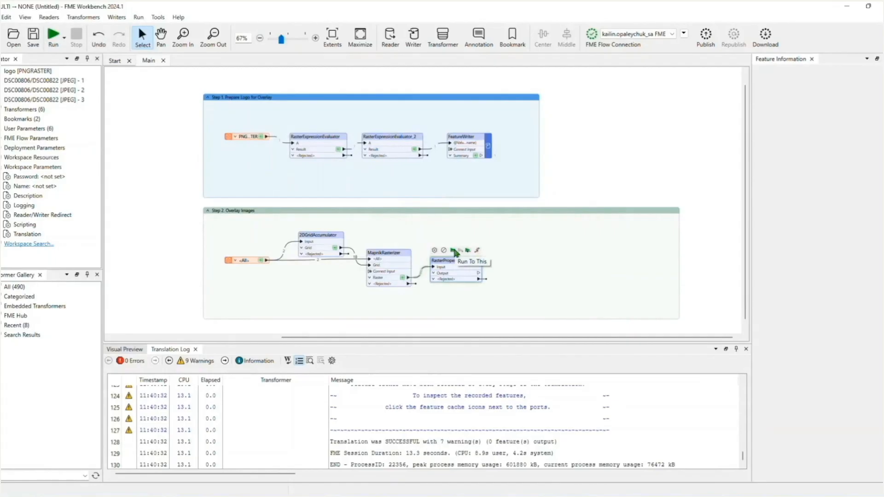
Run the workspace up to the RasterPropertyExtractor and scroll through its extracted properties table
{"action": "left_click", "coordinate": [456, 252]}
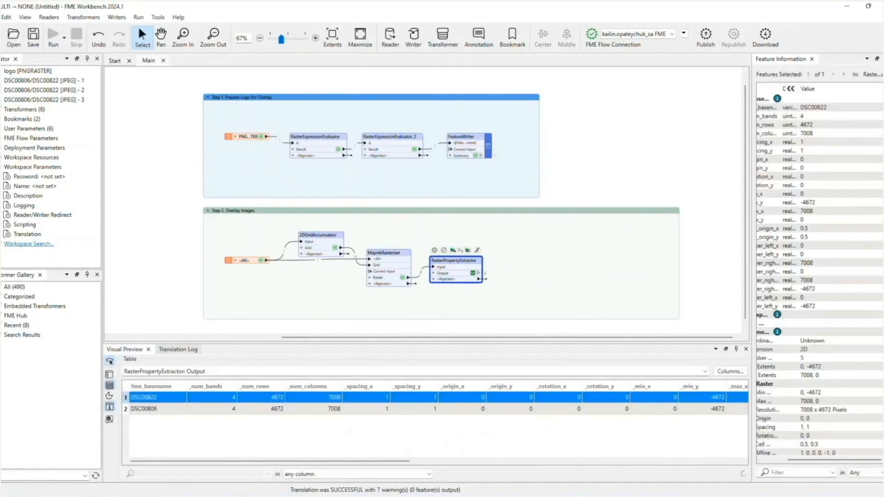
{"action": "left_click_drag", "start_coordinate": [279, 461], "coordinate": [472, 463]}
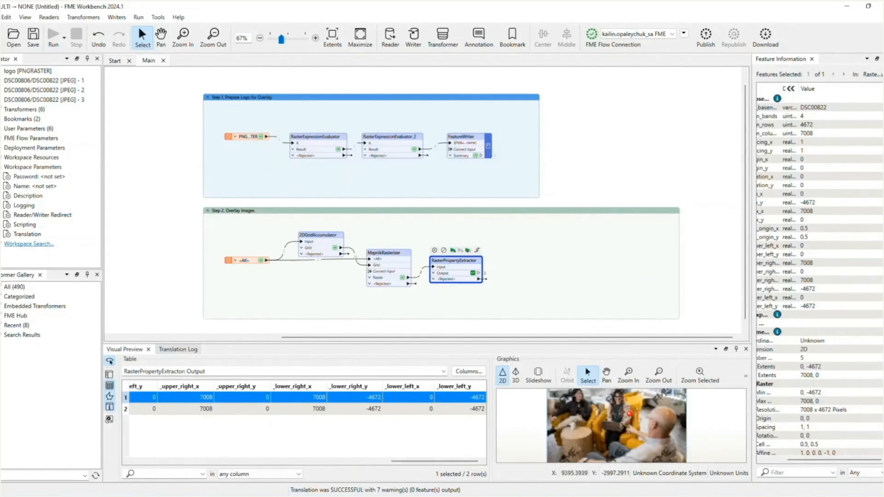
Add a RasterResampler connected after the RasterPropertyExtractor and open its parameters
{"action": "left_click", "coordinate": [481, 276]}
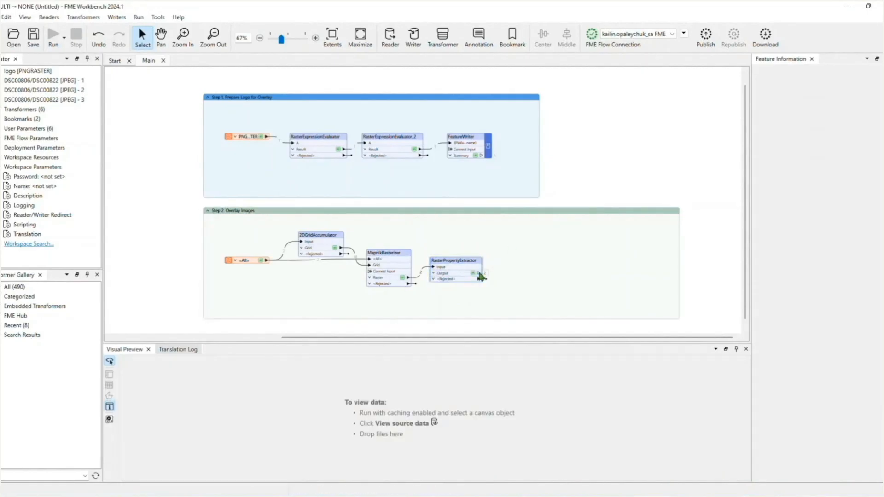
{"action": "type", "text": "resampl"}
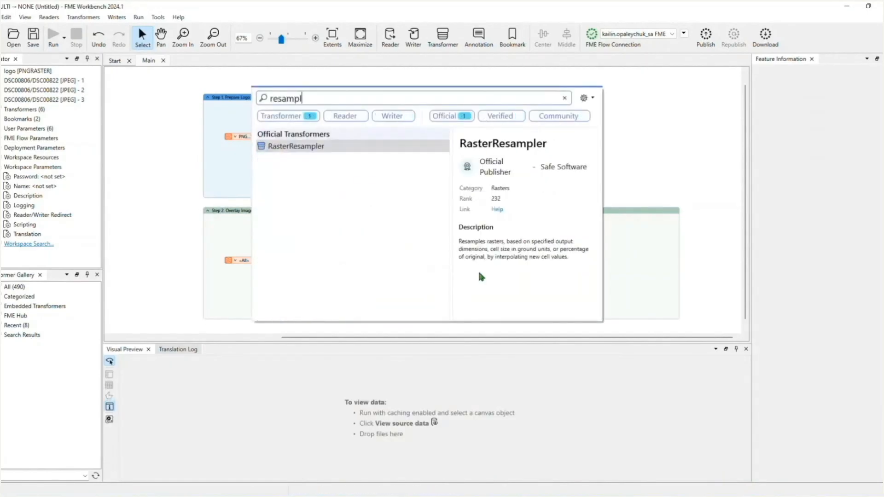
{"action": "key", "text": "Return"}
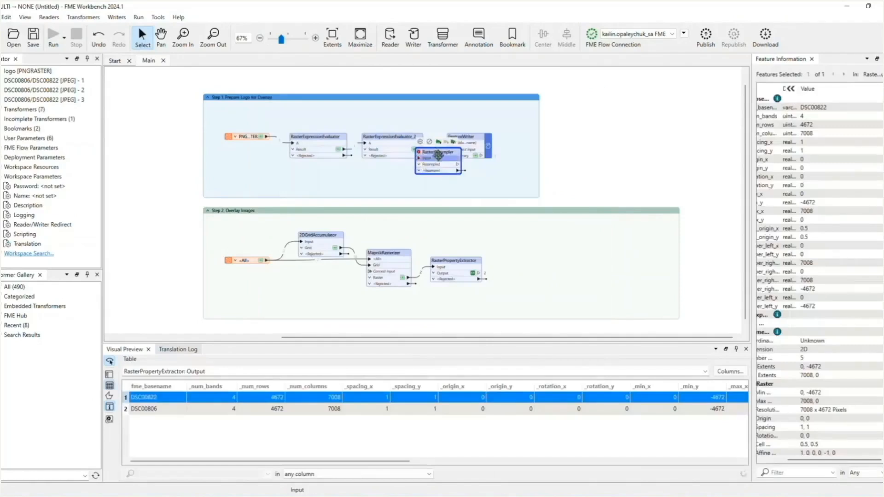
{"action": "left_click_drag", "start_coordinate": [503, 277], "coordinate": [520, 264]}
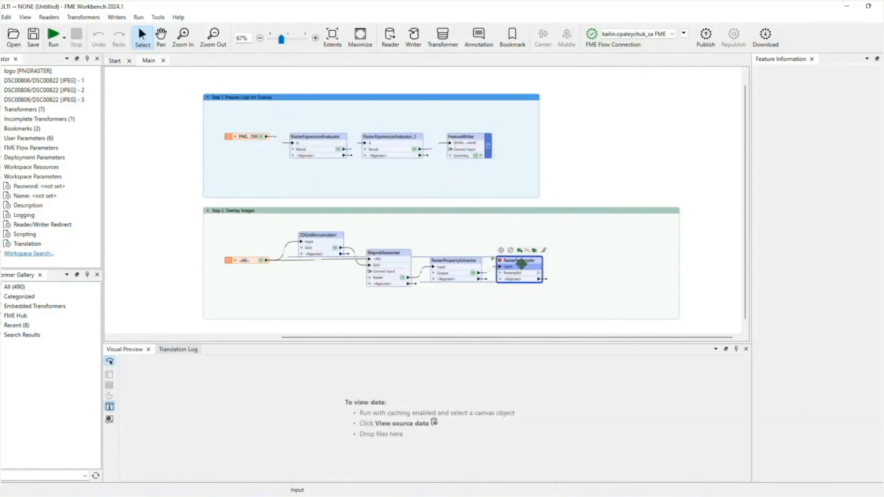
{"action": "left_click", "coordinate": [523, 268]}
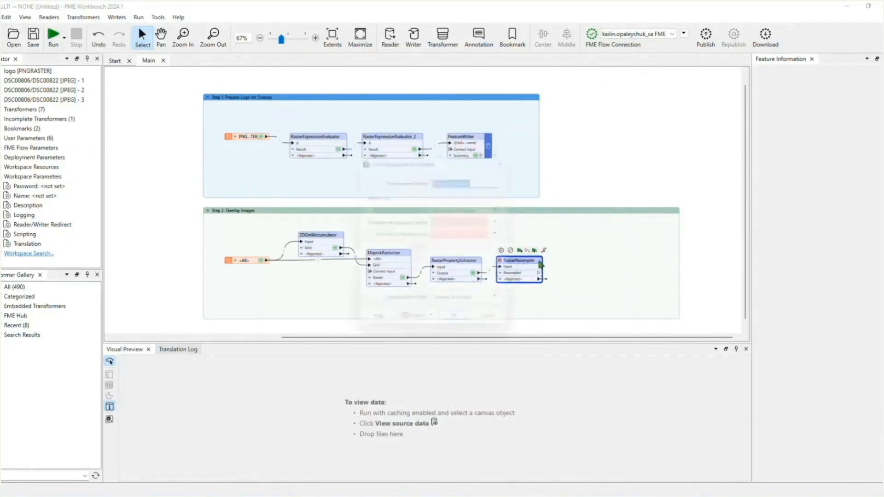
{"action": "left_click_drag", "start_coordinate": [519, 243], "coordinate": [601, 246]}
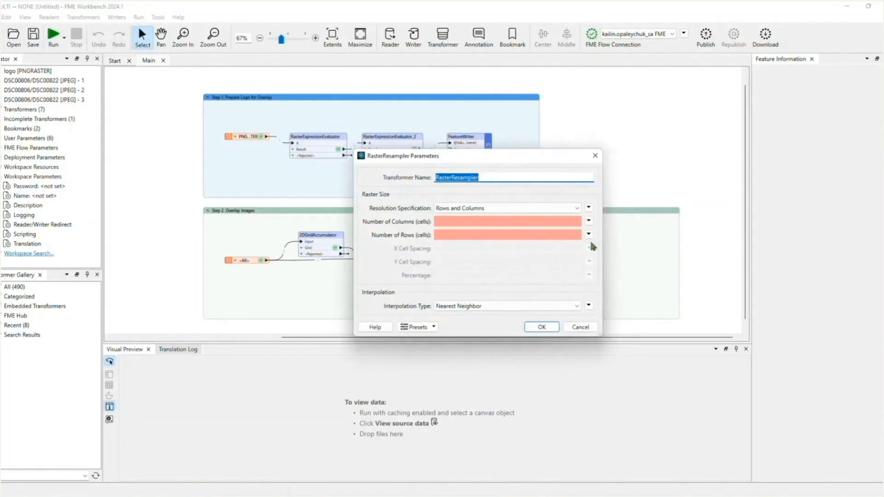
Set the RasterResampler's number of columns to 800
{"action": "left_click", "coordinate": [451, 220]}
{"action": "type", "text": "800"}
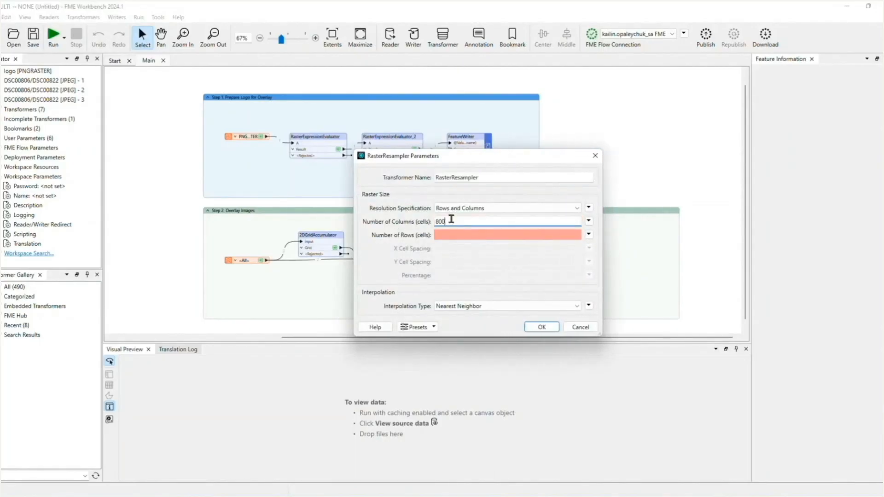
{"action": "left_click_drag", "start_coordinate": [450, 221], "coordinate": [422, 221]}
{"action": "left_click", "coordinate": [448, 221]}
{"action": "left_click", "coordinate": [447, 234]}
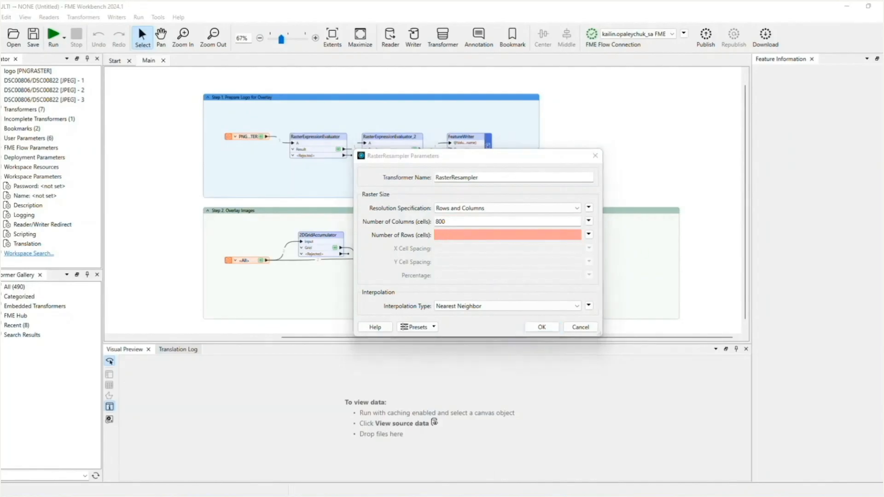
{"action": "left_click", "coordinate": [590, 235]}
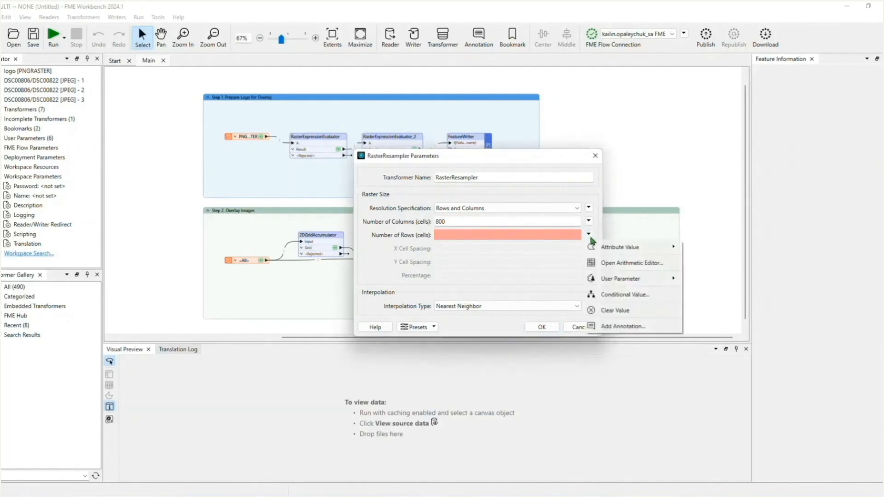
{"action": "left_click", "coordinate": [601, 264]}
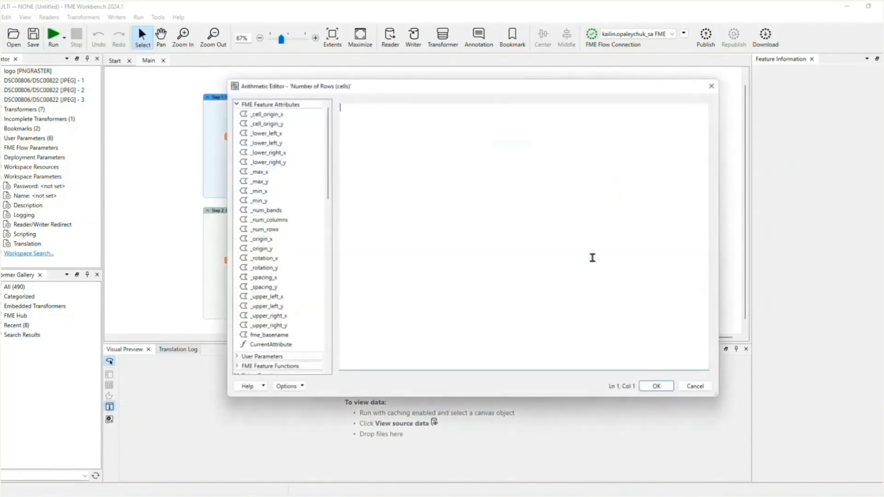
{"action": "type", "text": "@round(800/@Value(_num_columns)*@Value(_num_rows))"}
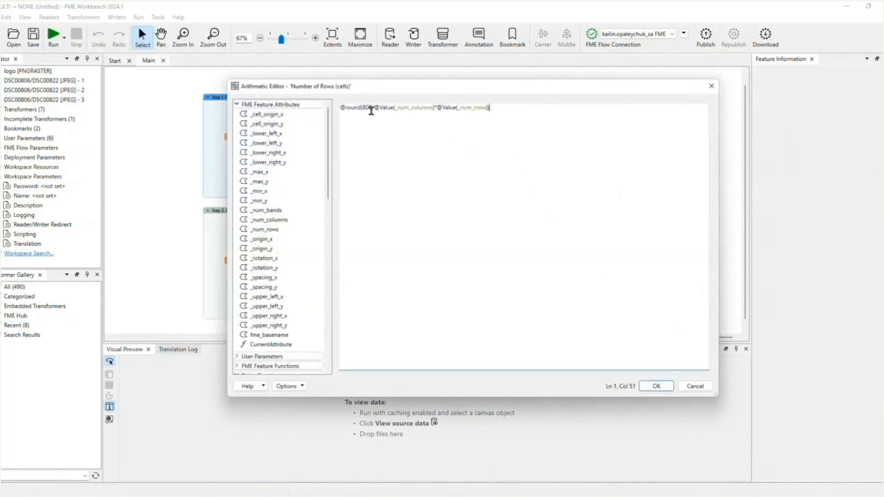
{"action": "left_click_drag", "start_coordinate": [363, 108], "coordinate": [488, 111]}
{"action": "left_click", "coordinate": [523, 112]}
{"action": "key", "text": "ctrl+a"}
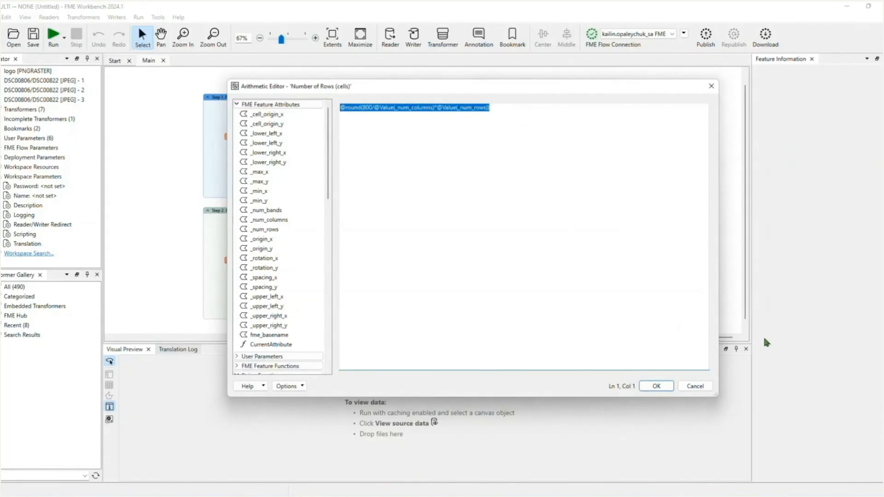
{"action": "left_click", "coordinate": [656, 387]}
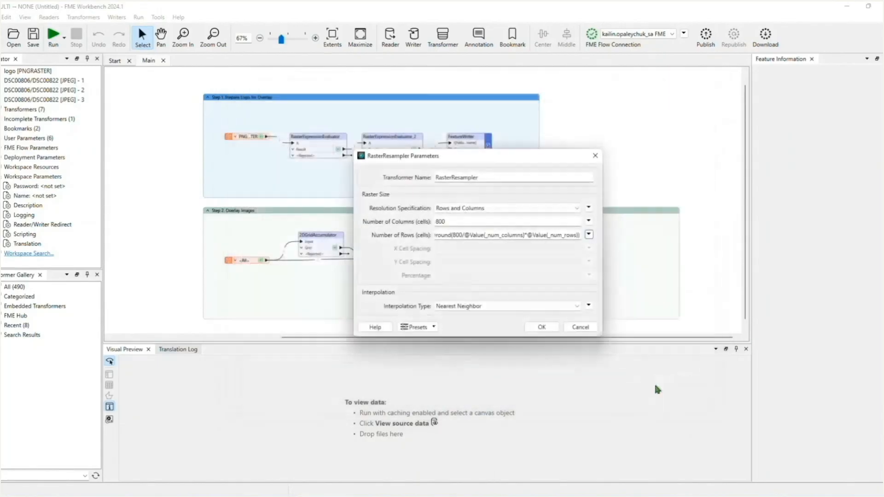
{"action": "left_click", "coordinate": [543, 328]}
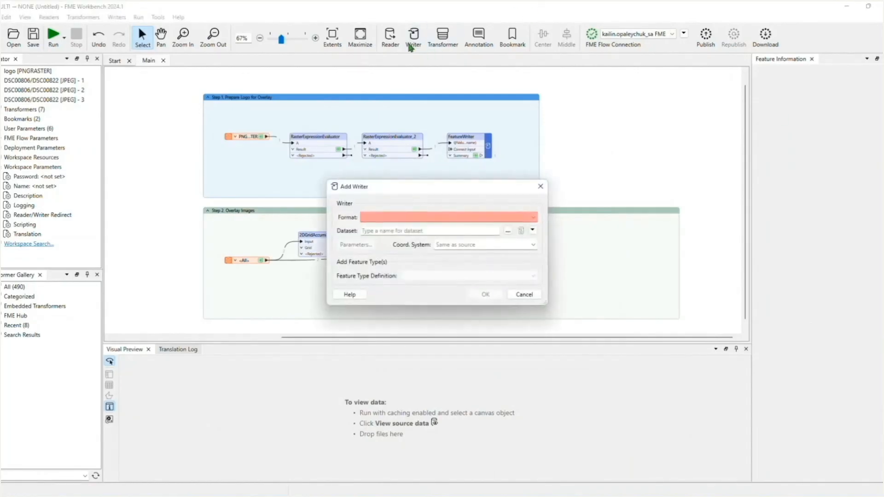
Add a Google WebP writer whose dataset is the Marketing_Images folder
{"action": "type", "text": "google"}
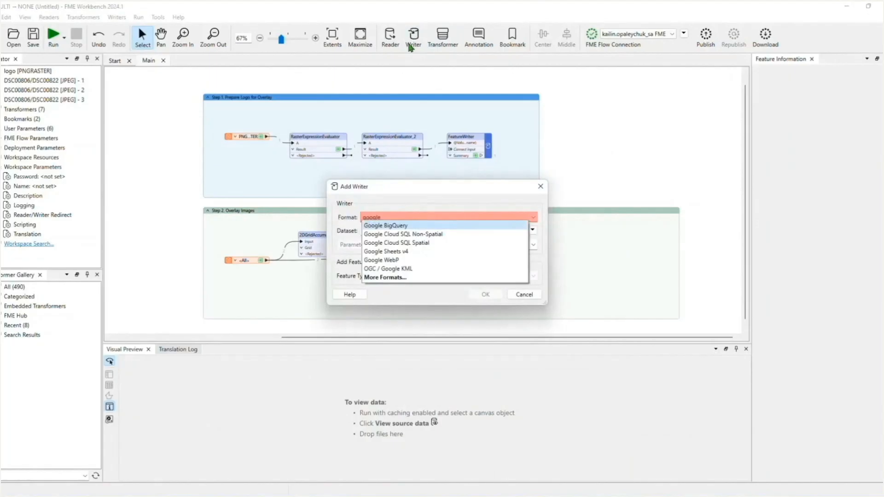
{"action": "left_click", "coordinate": [383, 261]}
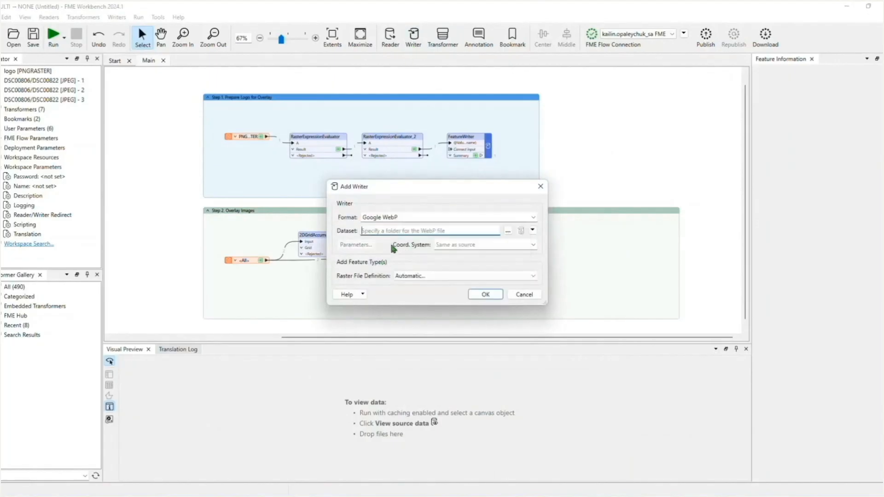
{"action": "left_click", "coordinate": [508, 231]}
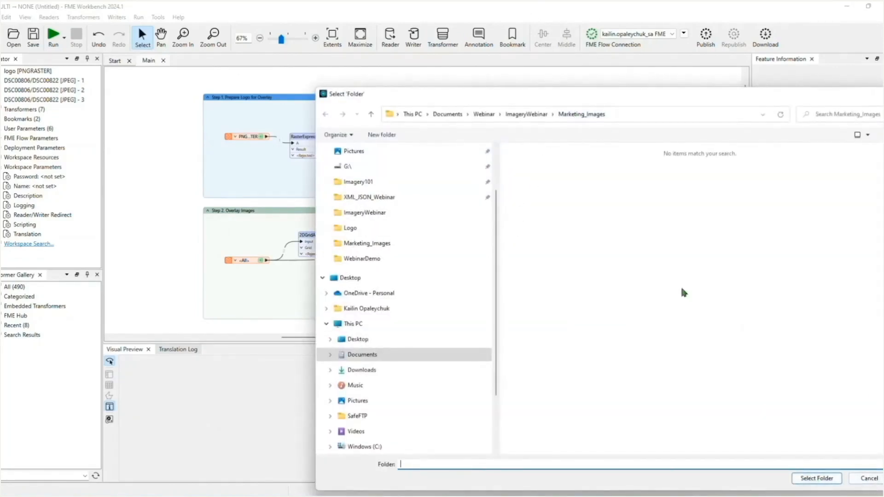
{"action": "left_click", "coordinate": [594, 118]}
{"action": "left_click", "coordinate": [815, 478]}
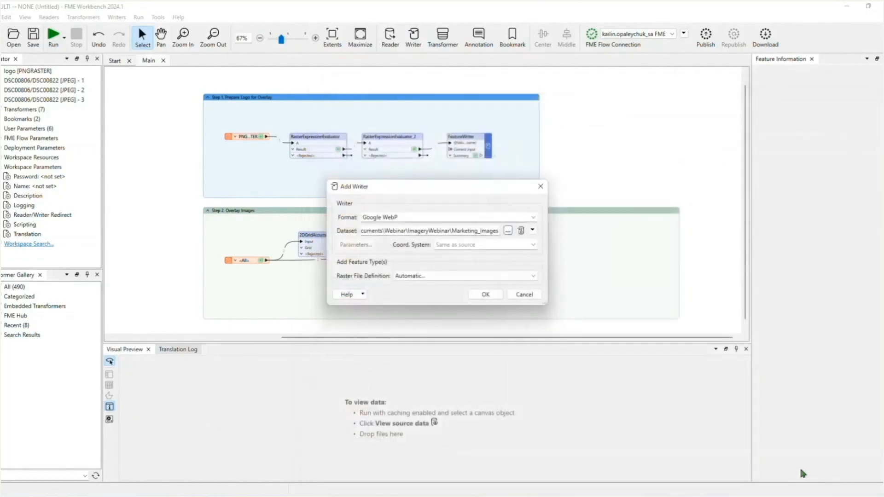
{"action": "left_click", "coordinate": [483, 294]}
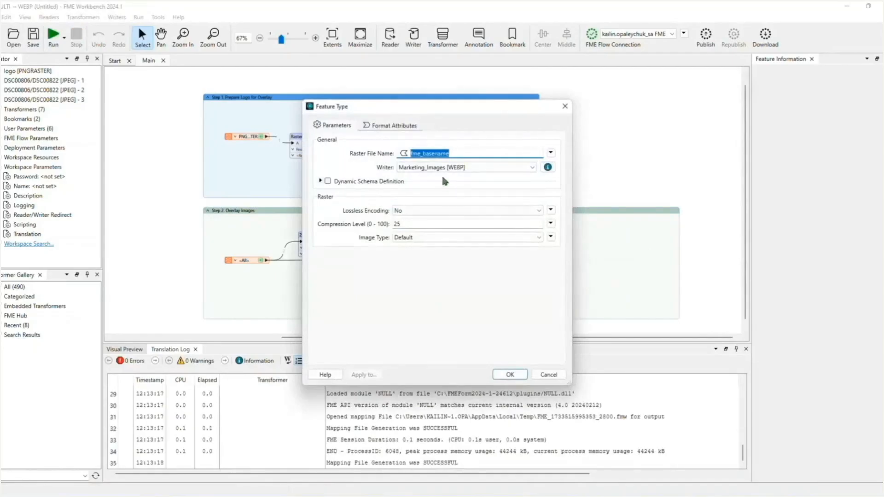
{"action": "left_click", "coordinate": [551, 152]}
{"action": "left_click", "coordinate": [571, 182]}
{"action": "left_click", "coordinate": [485, 123]}
{"action": "type", "text": "_watermarked"}
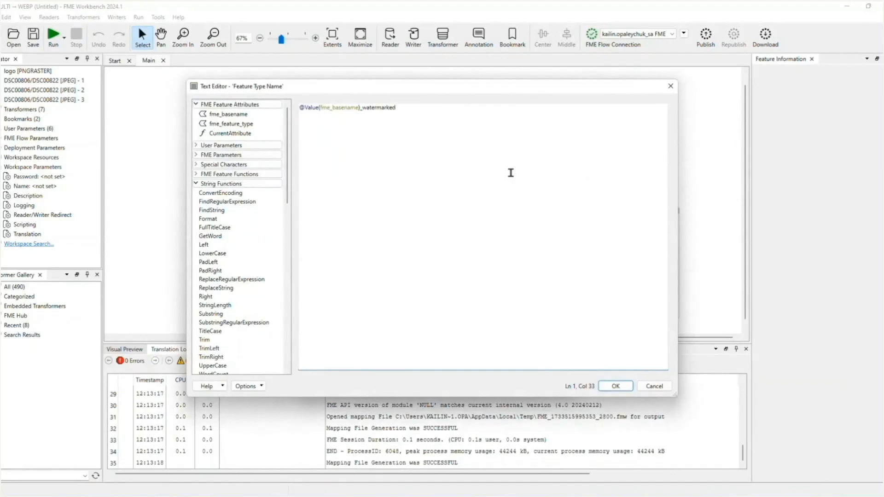
{"action": "left_click", "coordinate": [616, 386]}
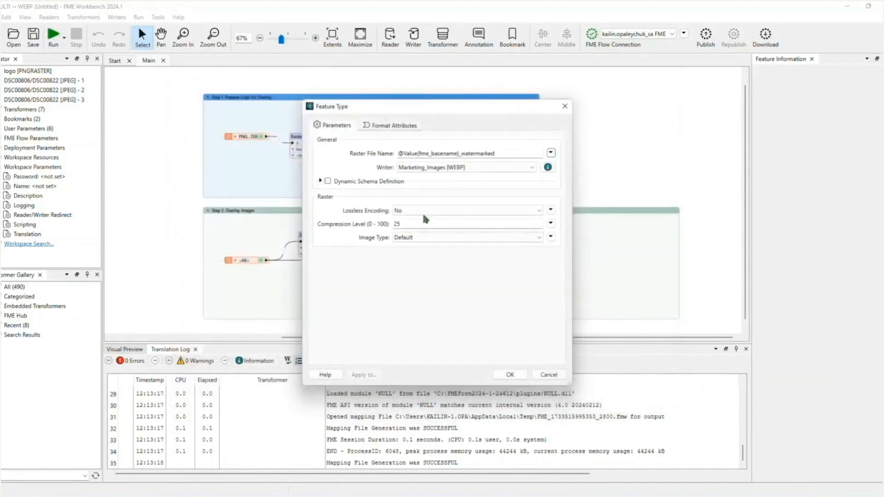
{"action": "left_click", "coordinate": [510, 375]}
Connect the WebP writer feature type after the RasterResampler and run the workspace
{"action": "left_click_drag", "start_coordinate": [594, 100], "coordinate": [601, 270]}
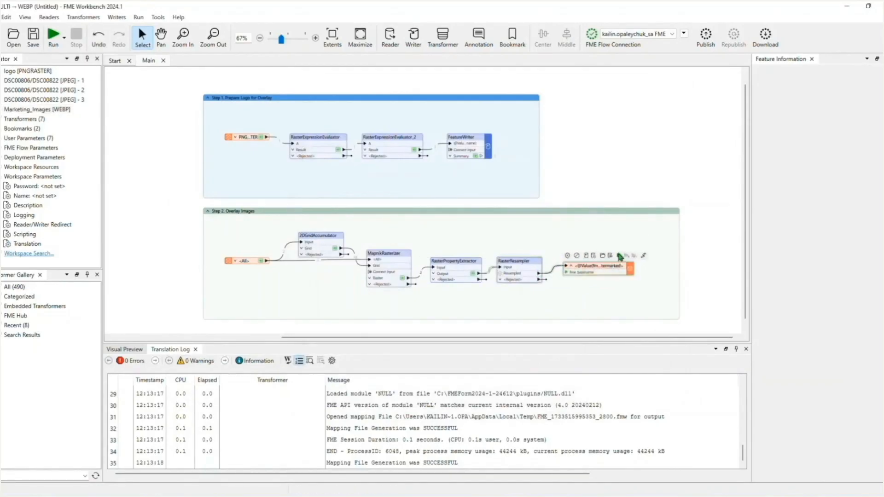
{"action": "left_click", "coordinate": [621, 257]}
{"action": "left_click", "coordinate": [502, 288]}
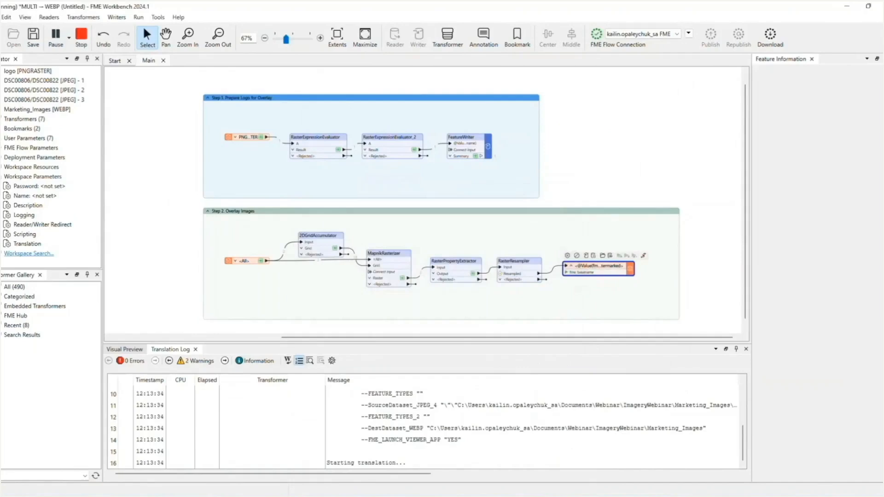
Open the writer's output folder and inspect the watermarked WebP files
{"action": "left_click", "coordinate": [603, 255]}
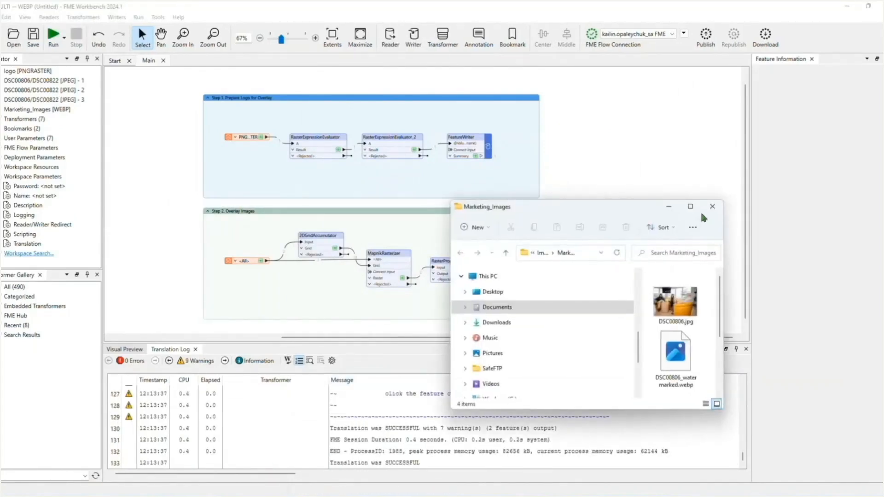
{"action": "left_click", "coordinate": [690, 206]}
{"action": "left_click", "coordinate": [270, 110]}
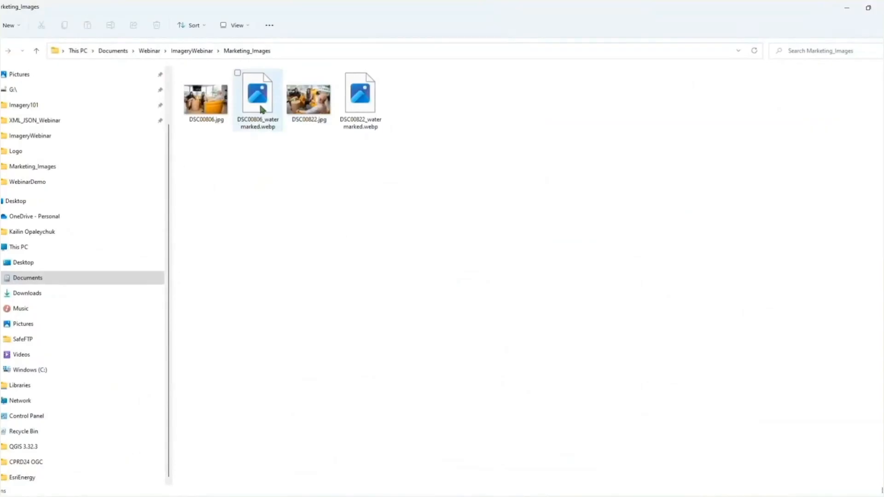
{"action": "left_click", "coordinate": [361, 97]}
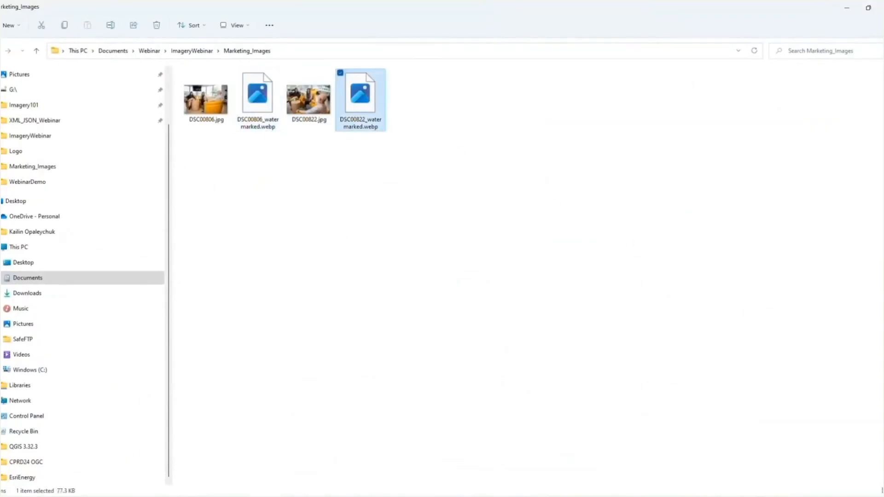